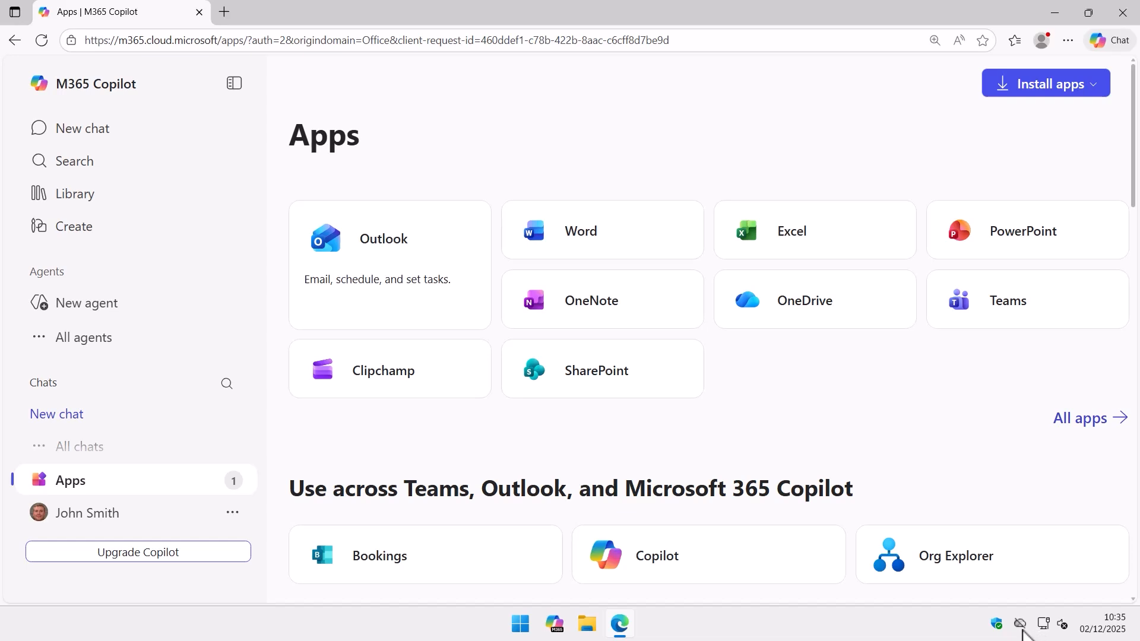
Open the OneDrive sync panel from the system tray, which reports OneDrive isn't connected
click(945, 630)
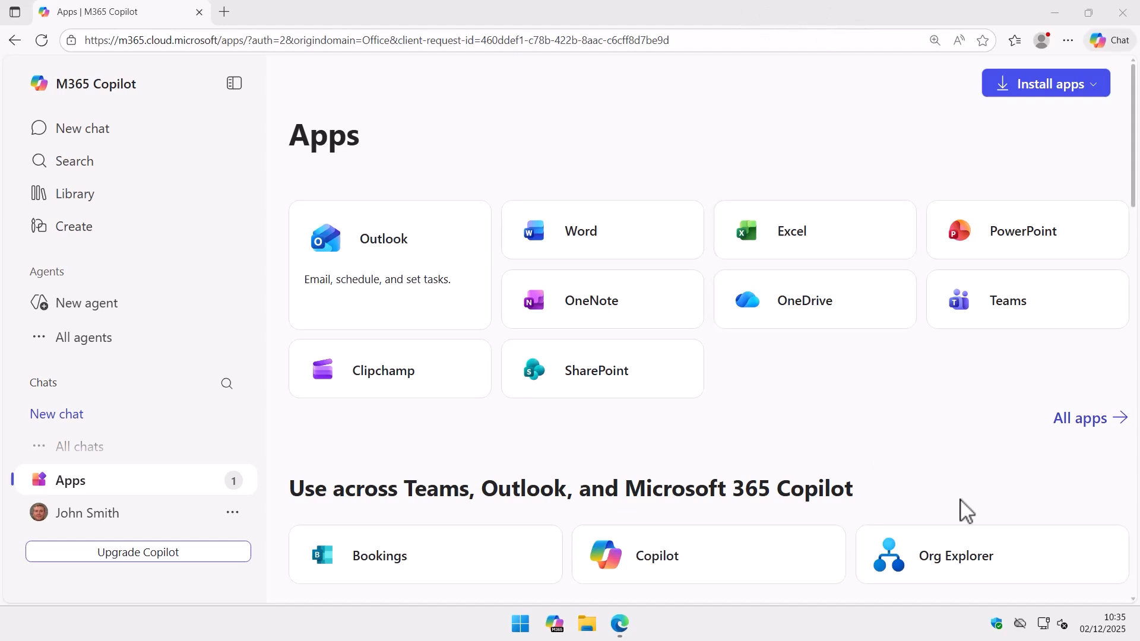
click(1019, 625)
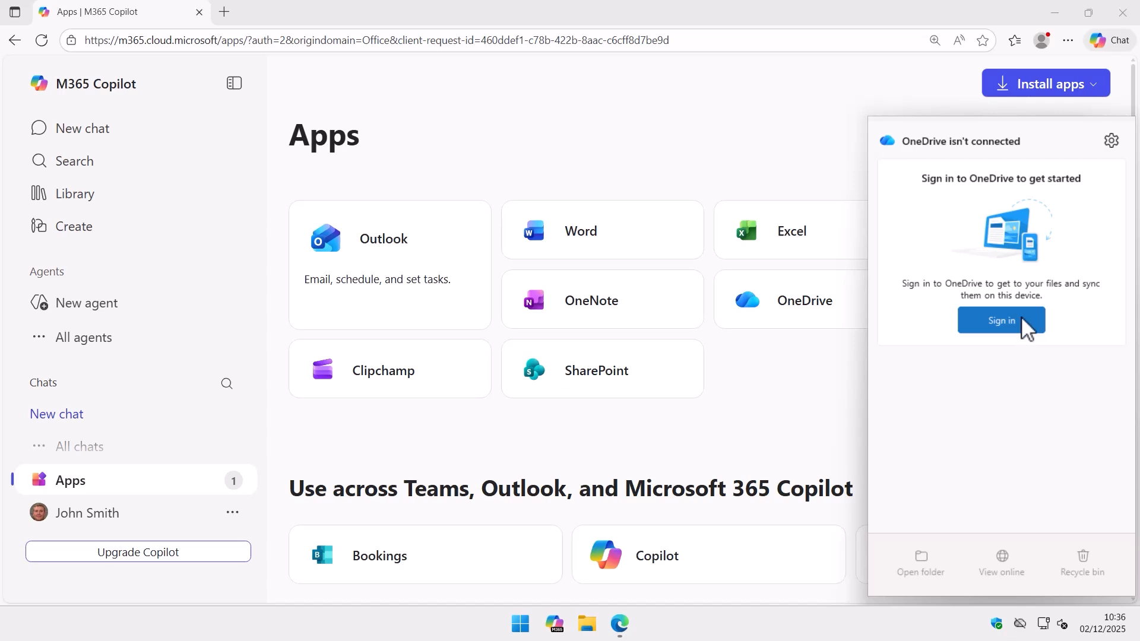
Start OneDrive sign-in with the work e-mail address to reach the organisation's password page
click(1002, 321)
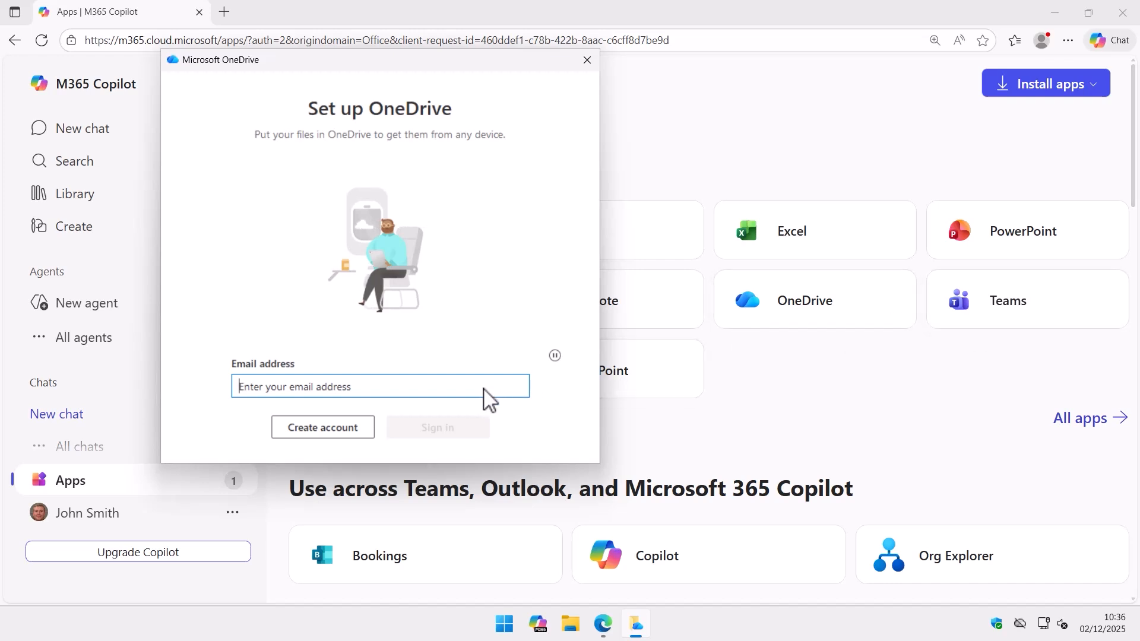
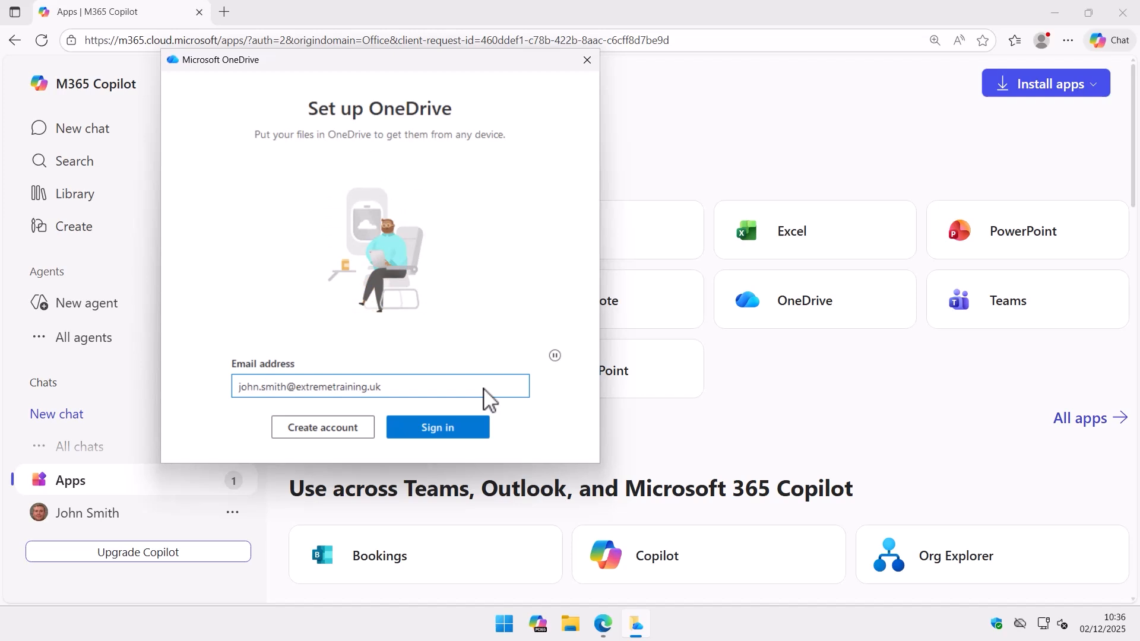
click(438, 440)
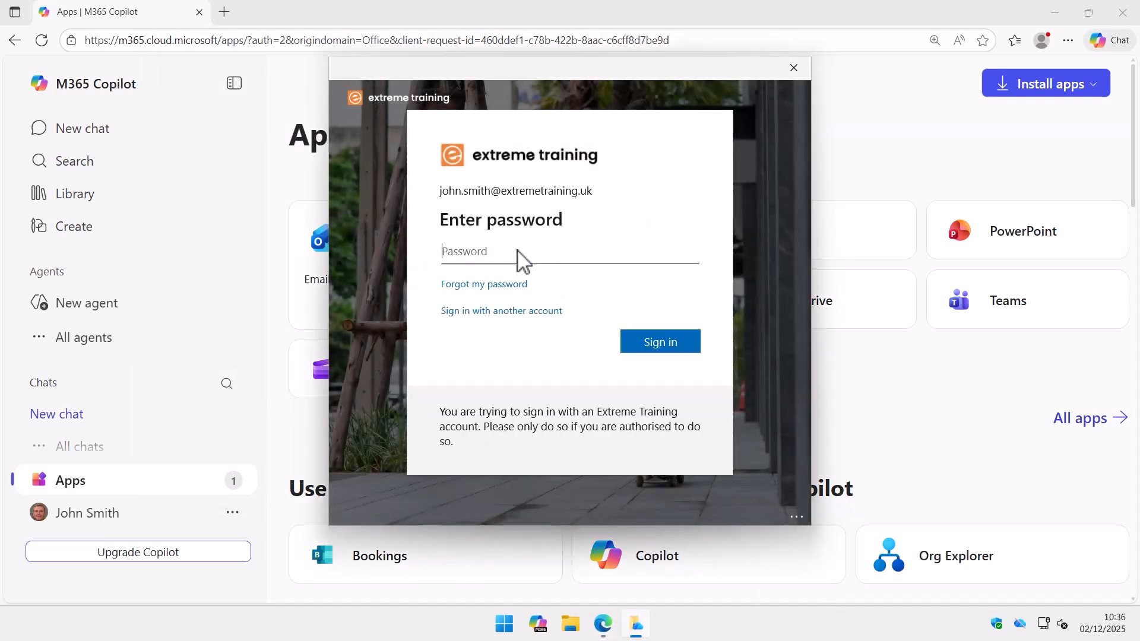
Enter the account password, then paste and verify the authenticator code
key(ctrl+v)
key(Return)
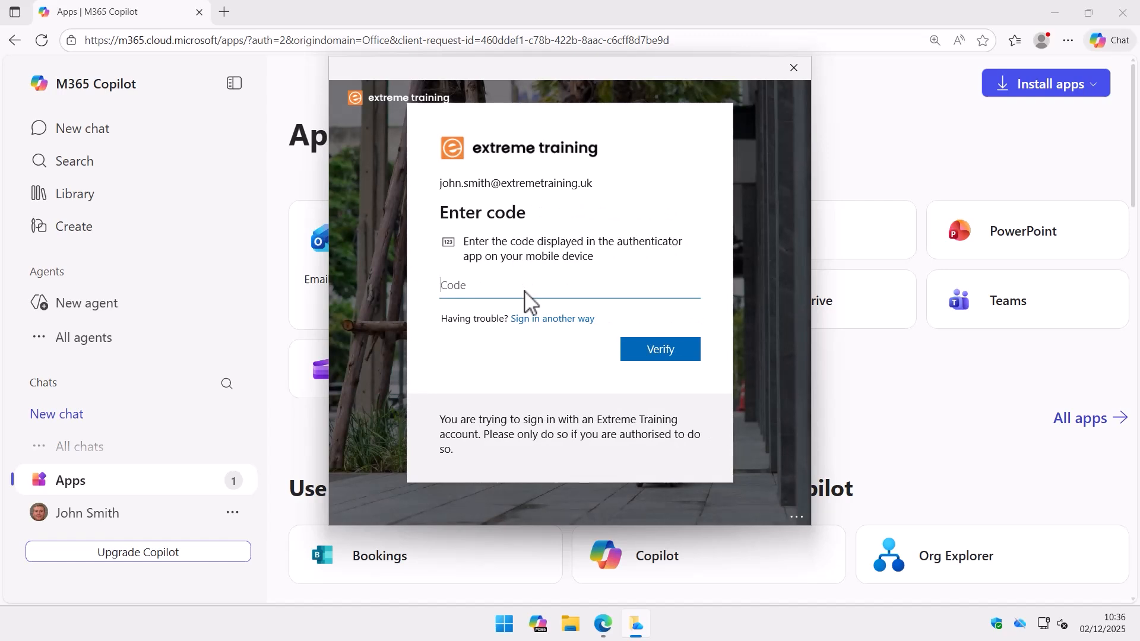
click(657, 351)
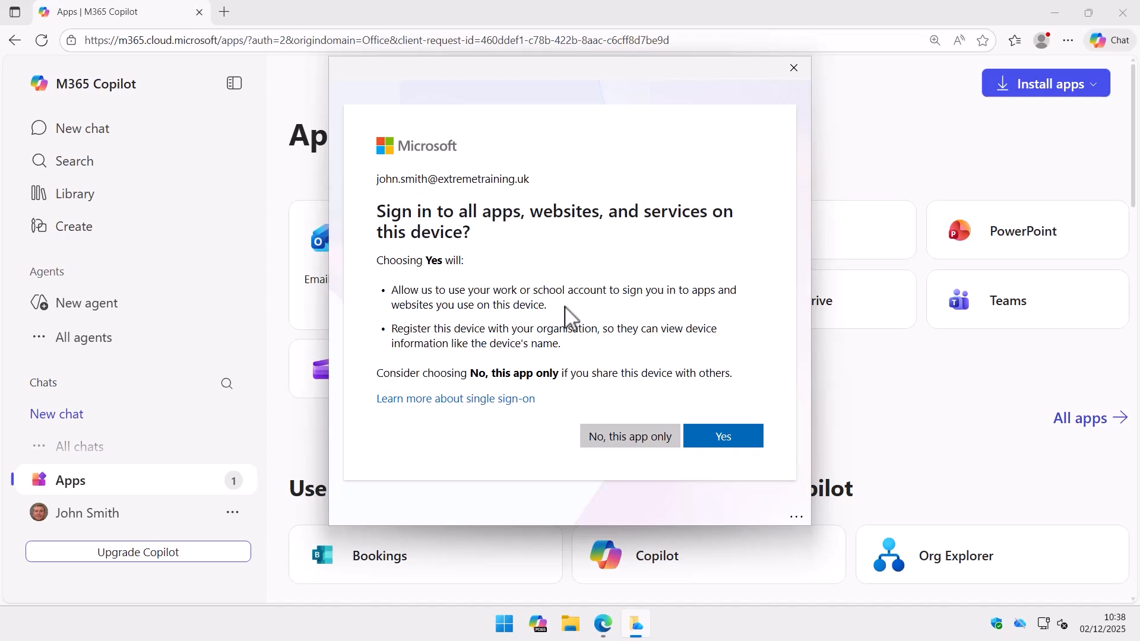
Choose 'No, this app only' and keep the default OneDrive folder location
click(605, 438)
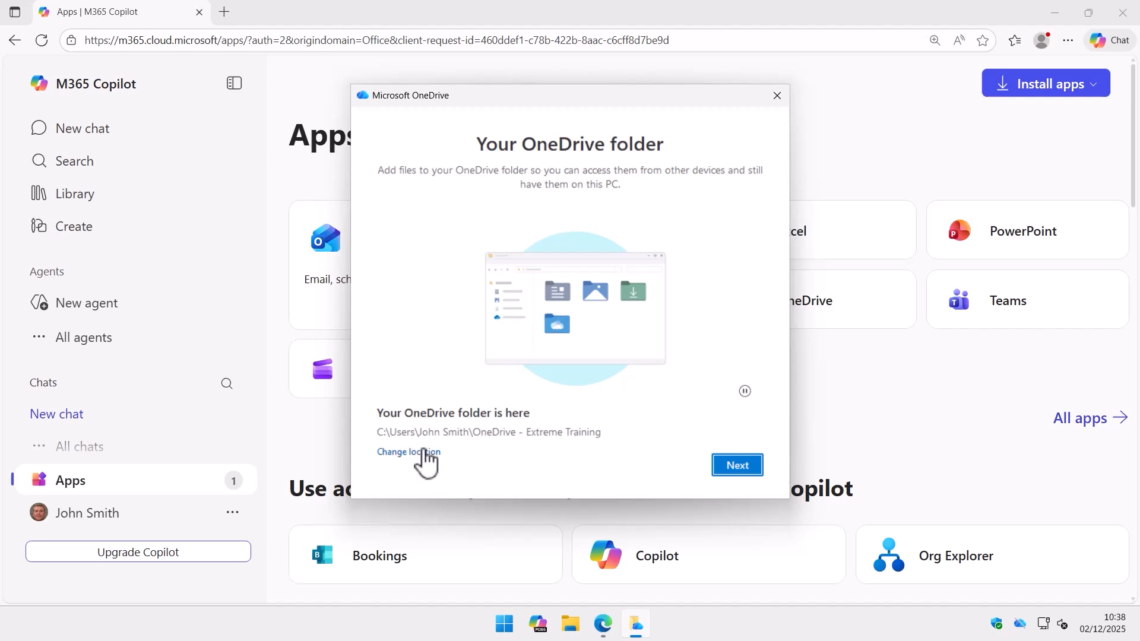
click(736, 465)
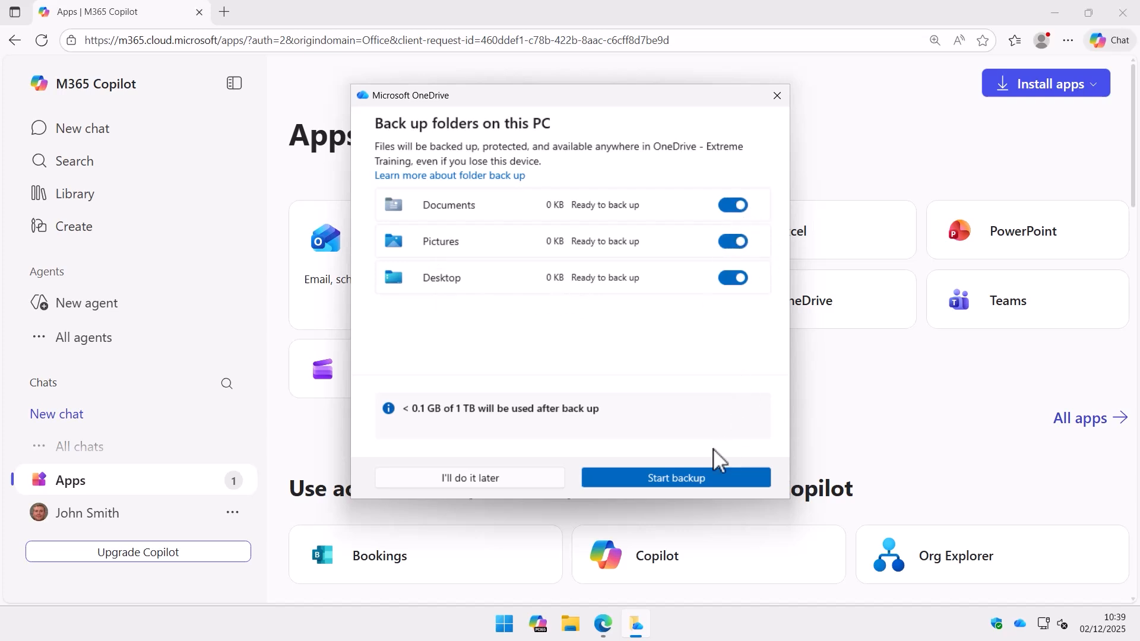
Back up Documents, Pictures and Desktop, skip the intro pages and mobile app, and open the OneDrive folder
click(688, 484)
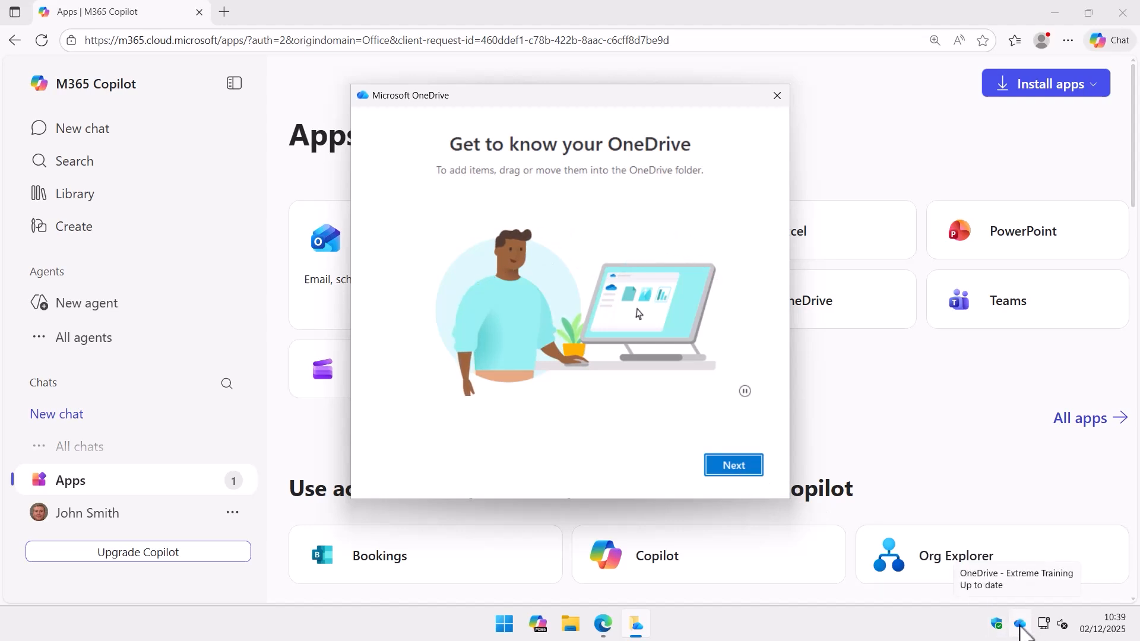
click(736, 471)
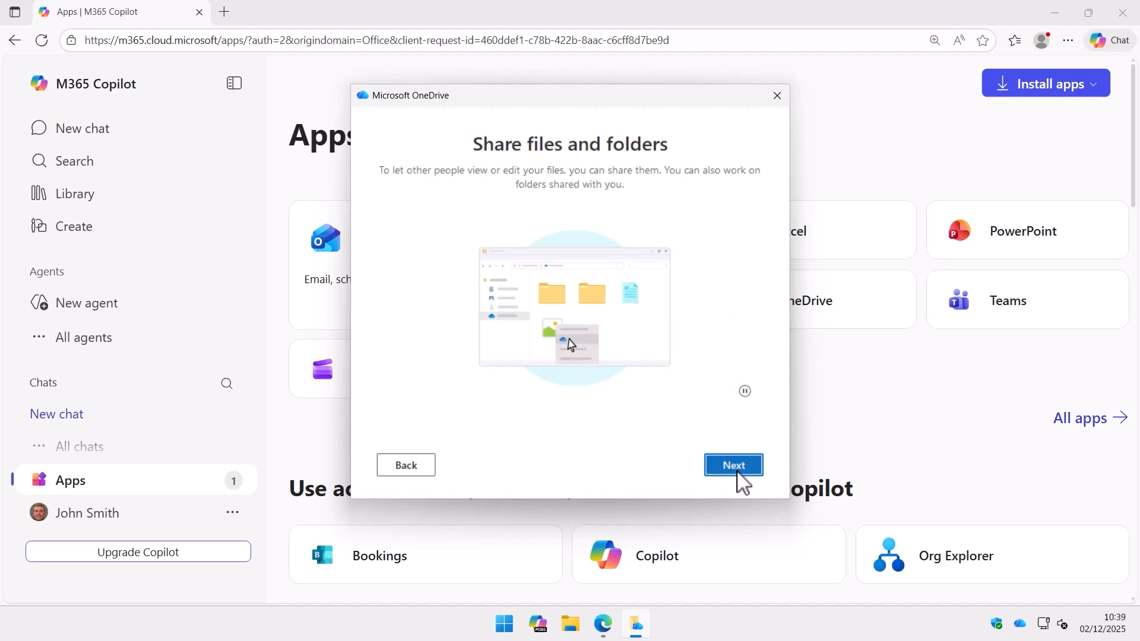
click(738, 472)
click(739, 472)
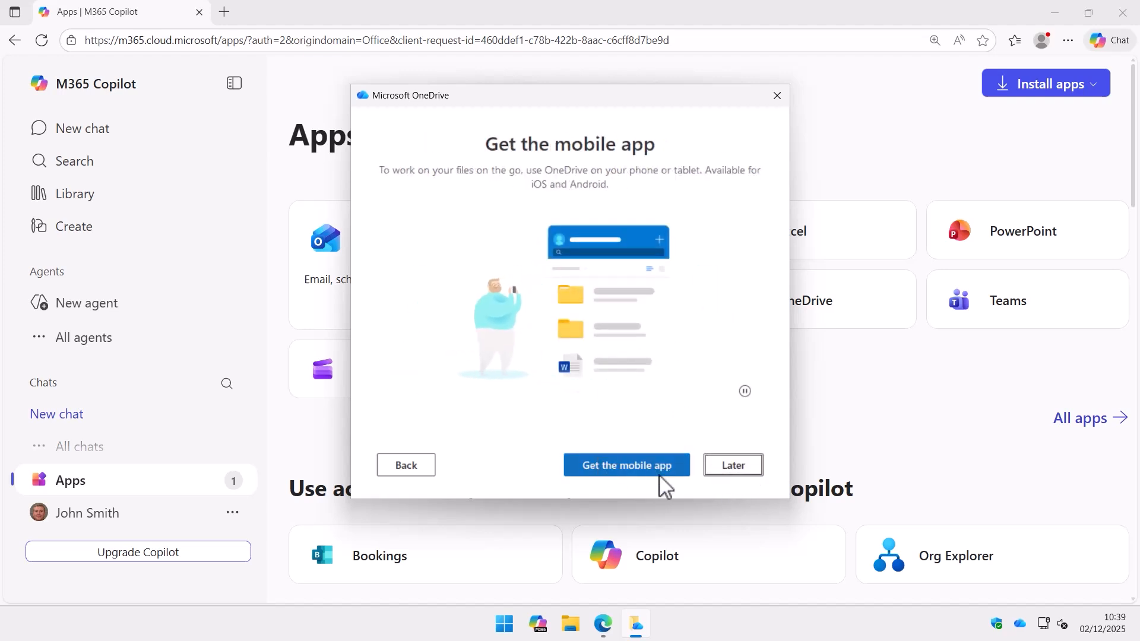
click(740, 472)
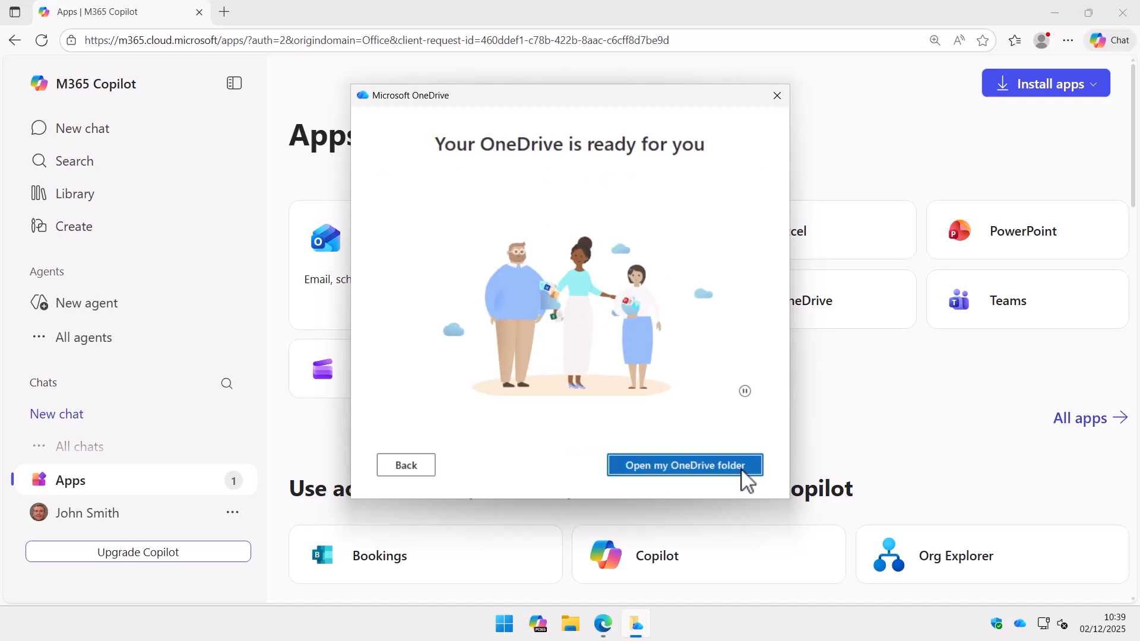
click(662, 468)
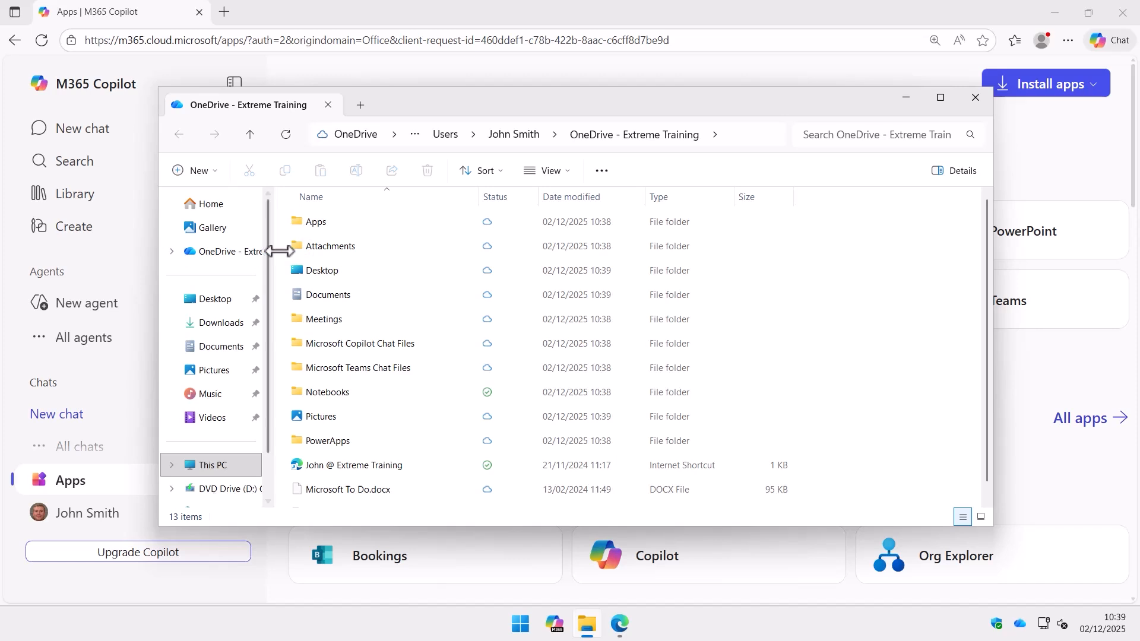
Widen the Explorer navigation pane to show 'OneDrive - Extreme Training', then return to the Apps page
drag(268, 253, 390, 253)
click(209, 252)
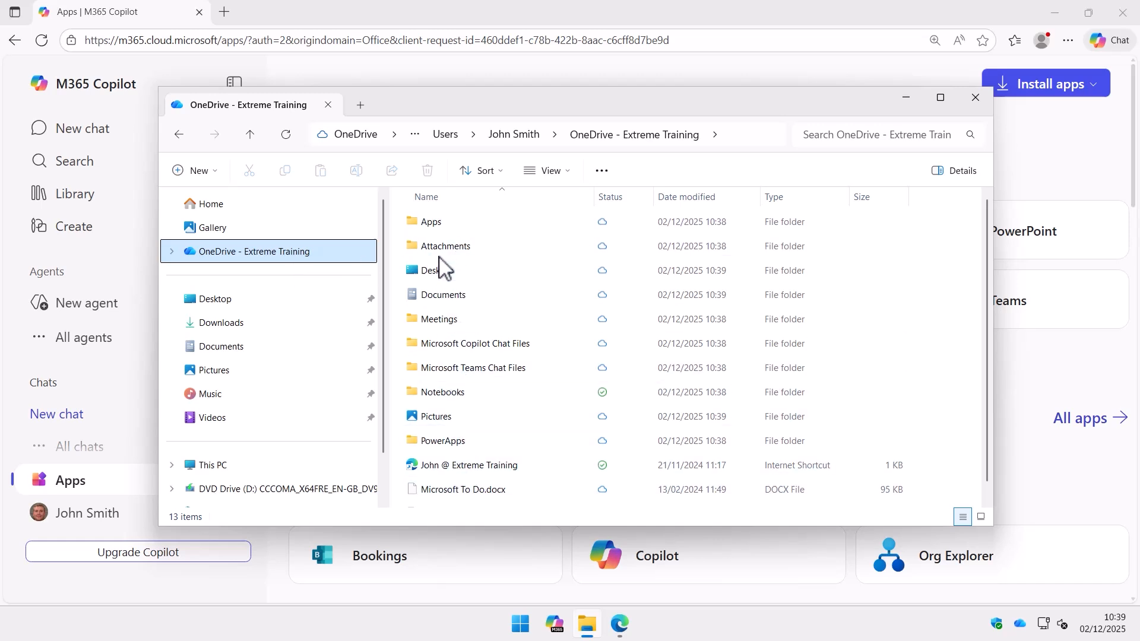
click(521, 21)
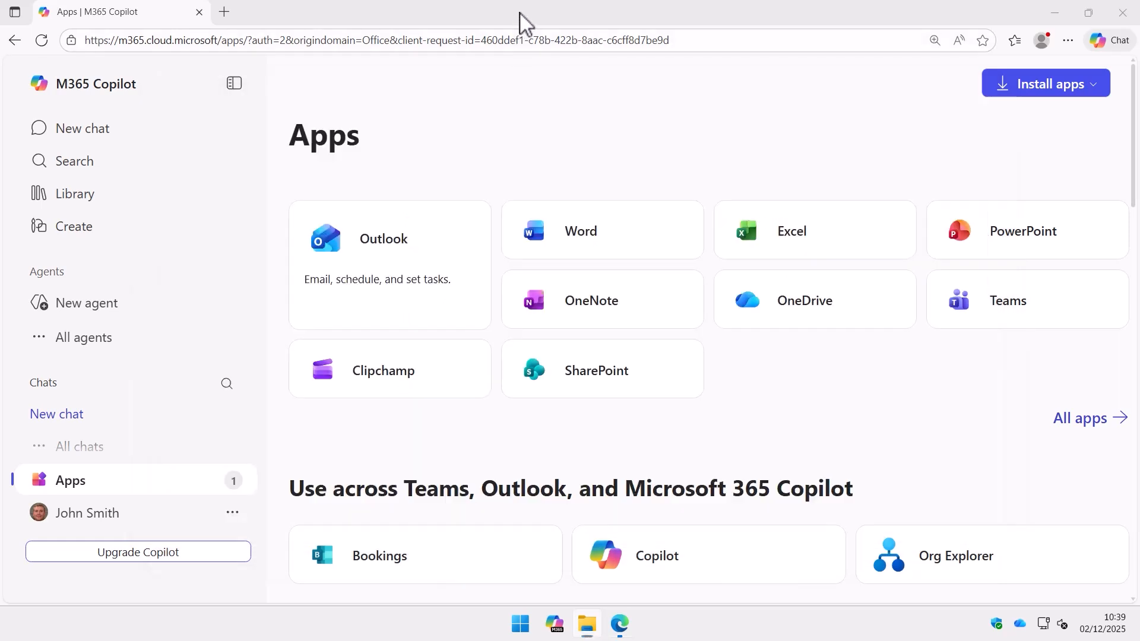
Open My files in OneDrive web and place the Explorer OneDrive window on the right
click(796, 306)
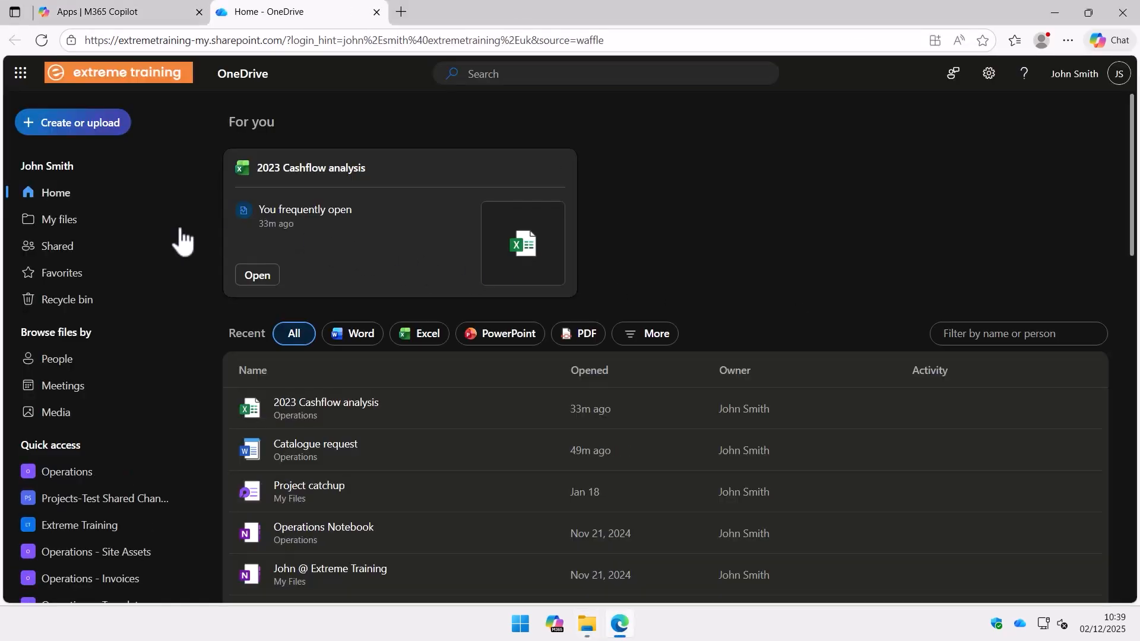
click(59, 221)
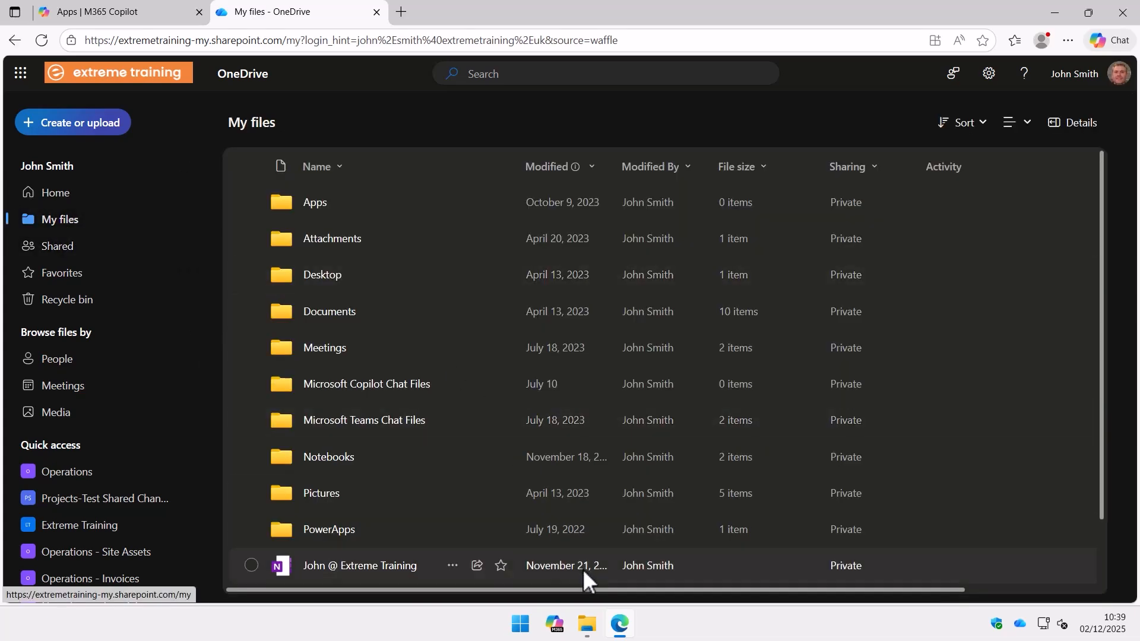
click(586, 623)
drag(395, 105, 696, 101)
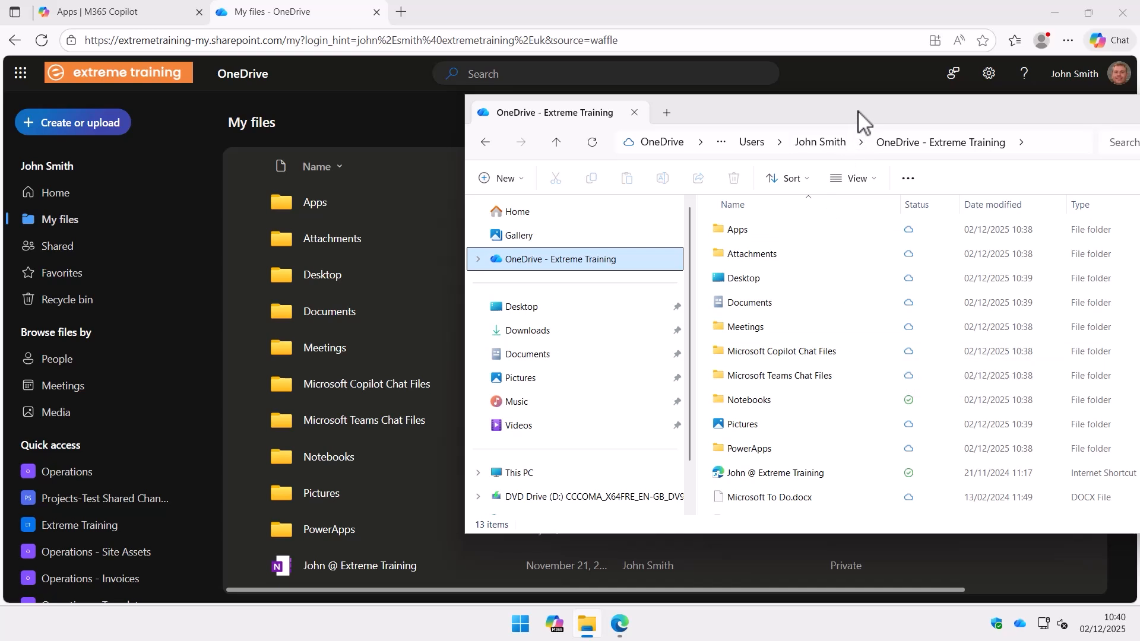
Move the Explorer window up-left, scroll down and select Microsoft To Do.docx
drag(859, 116, 686, 69)
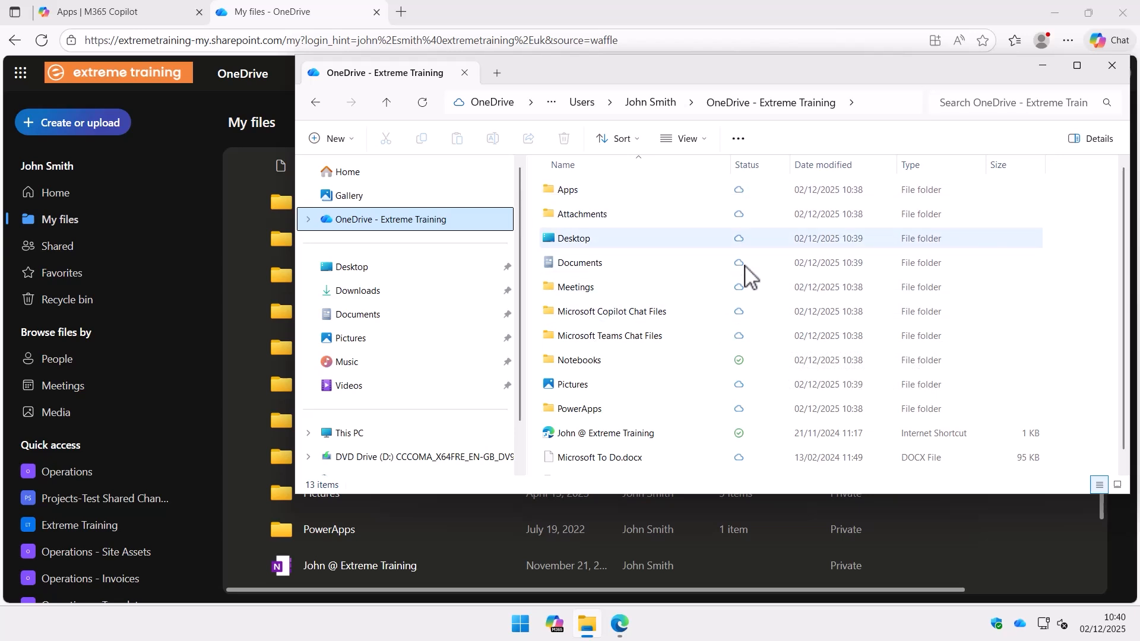
mouse_move(748, 338)
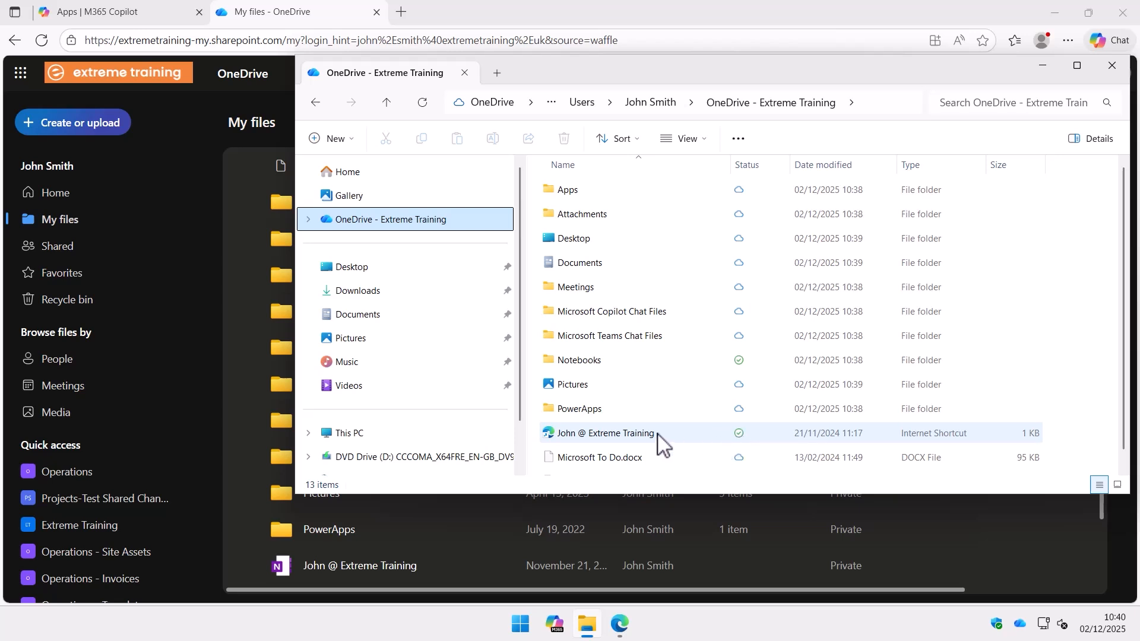
scroll(751, 440, down, 1)
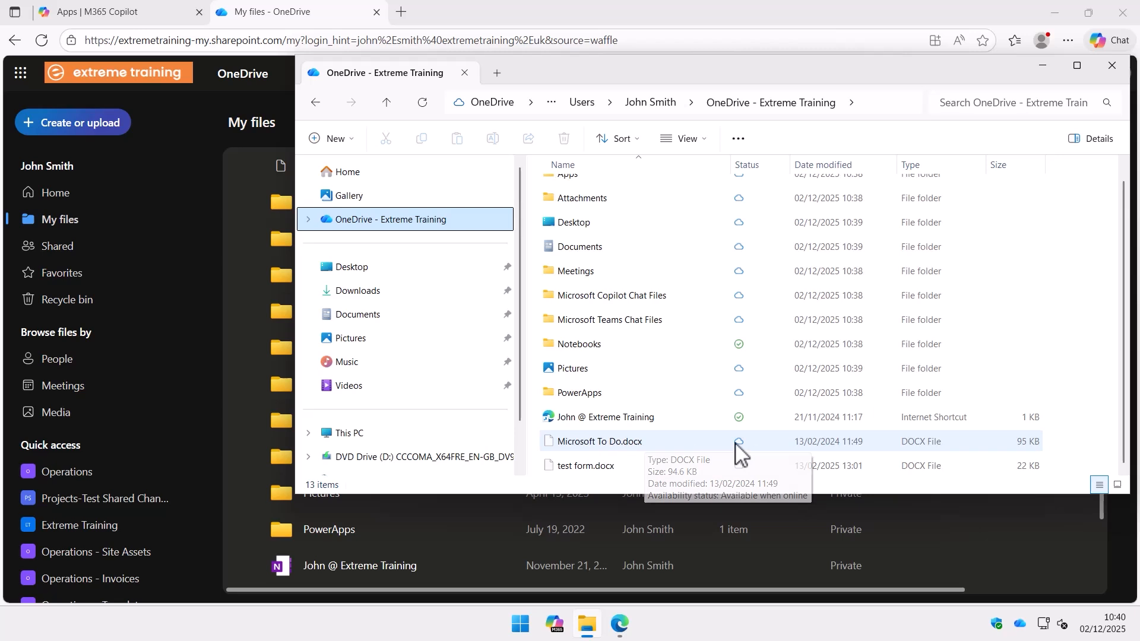
click(619, 442)
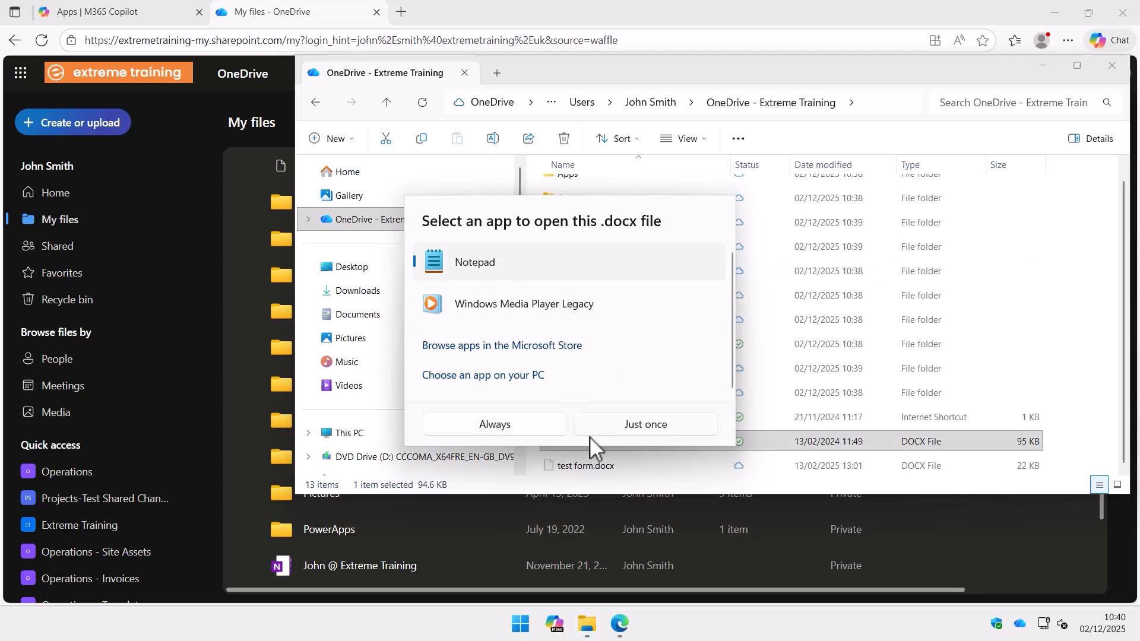
Open Microsoft To Do.docx once in Notepad, then close the garbled view
click(660, 425)
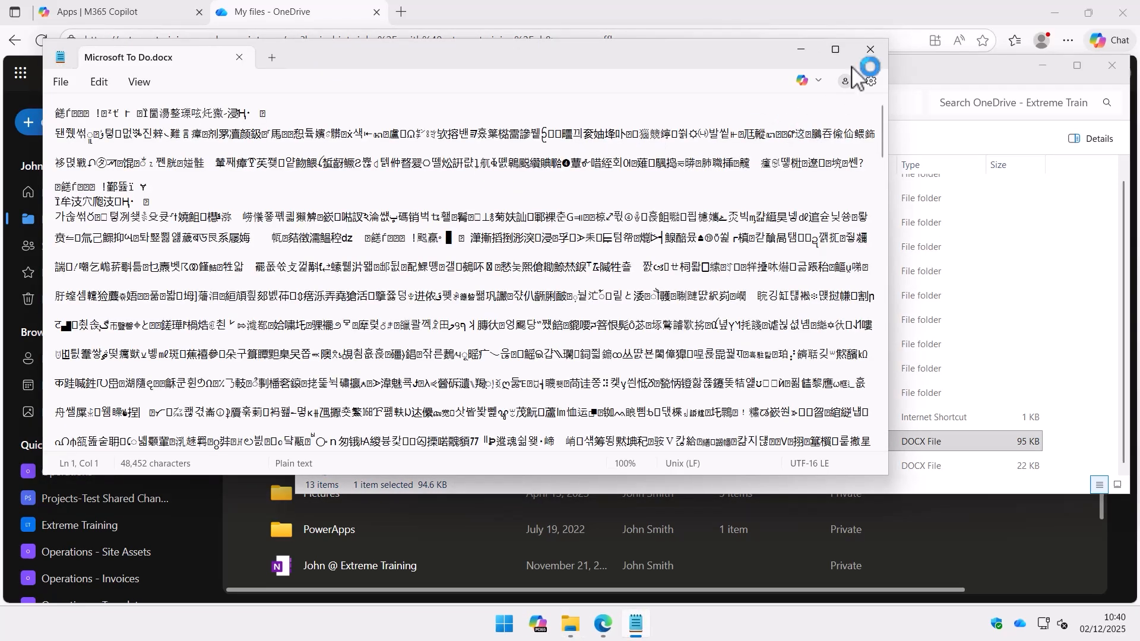
click(870, 48)
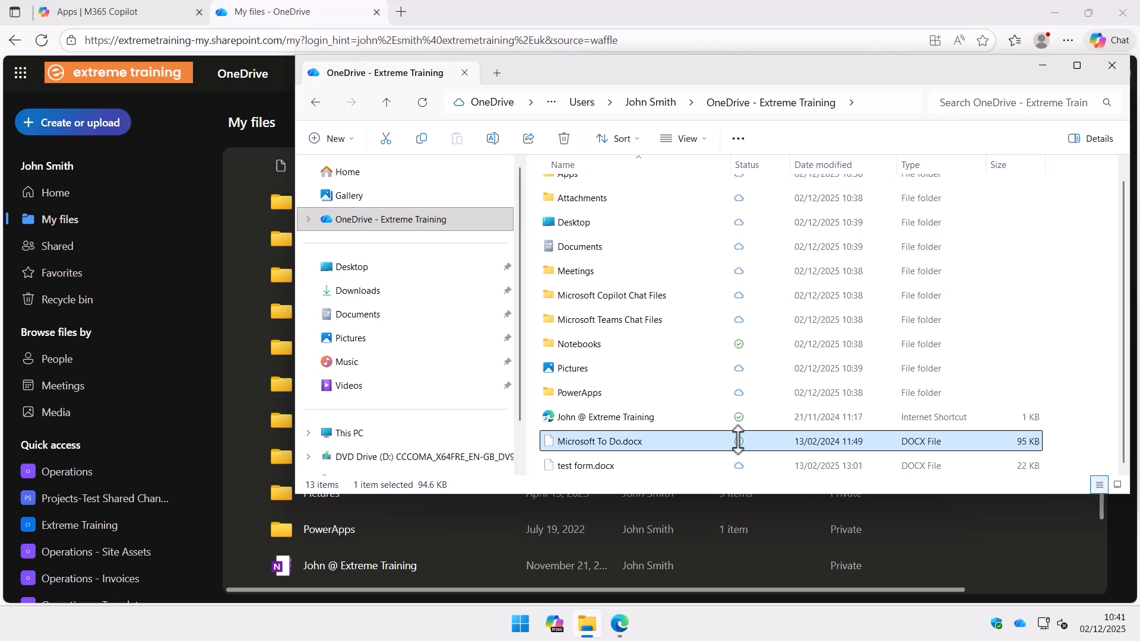
Free up space for Microsoft To Do.docx and look at the OneDrive folder's options
right_click(607, 440)
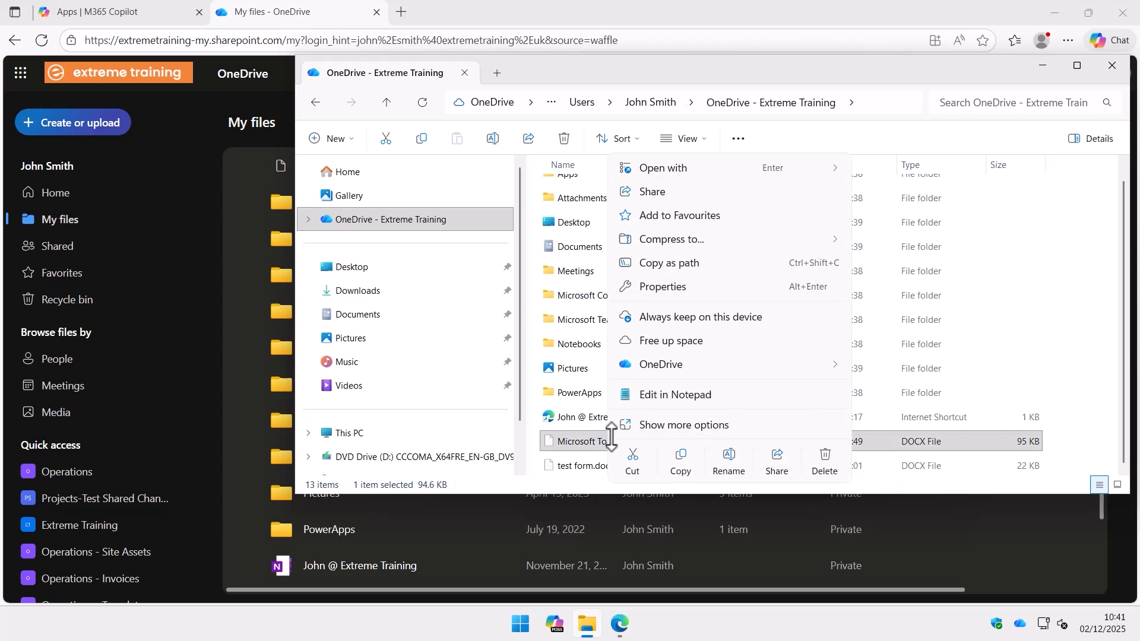
click(659, 340)
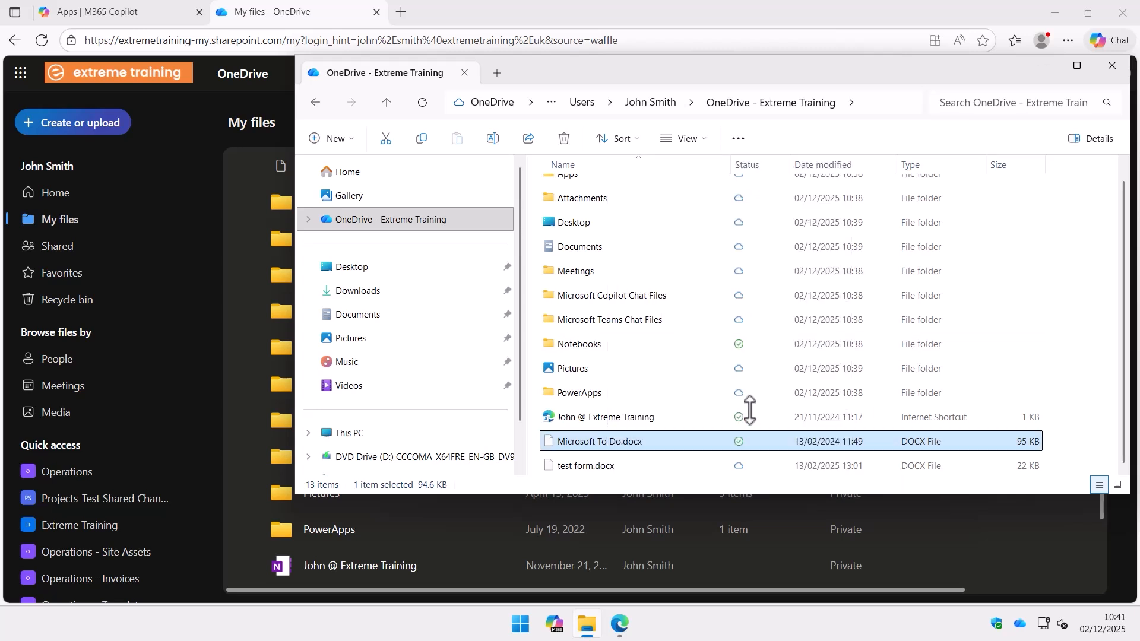
mouse_move(739, 448)
mouse_move(613, 443)
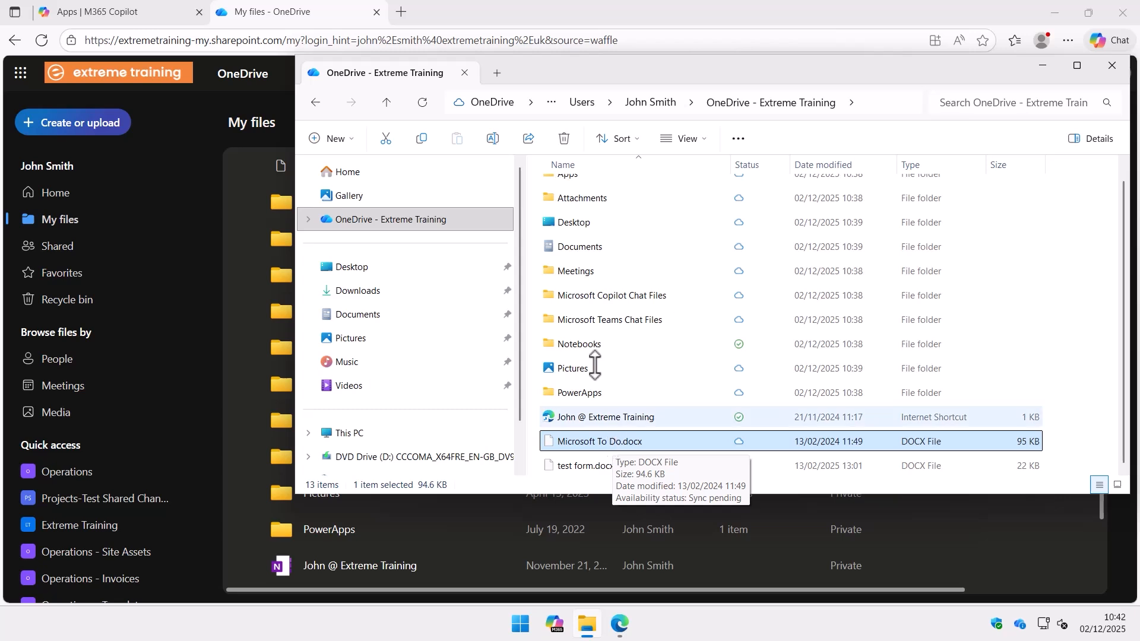
right_click(400, 221)
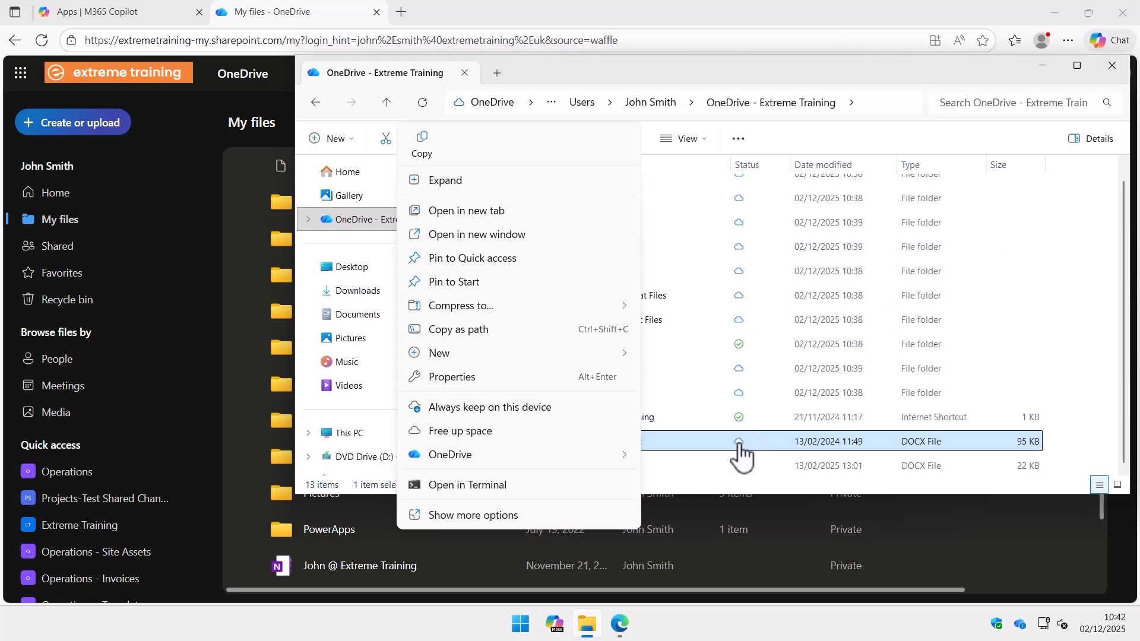
click(819, 629)
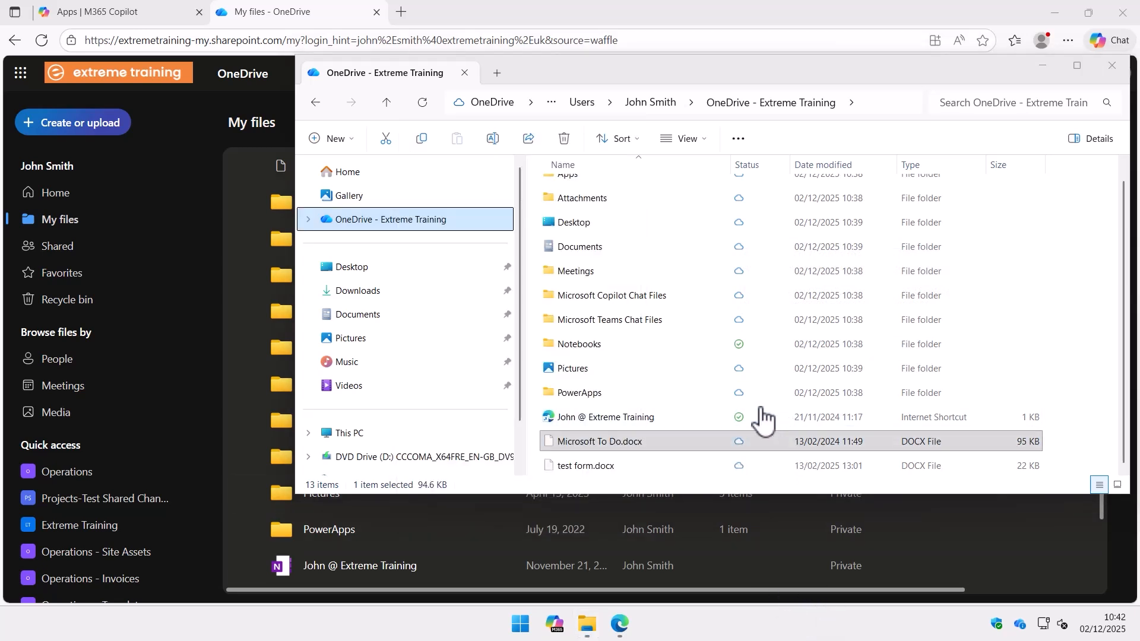
Set Microsoft To Do.docx to 'Always keep on this device' and check its status
right_click(579, 442)
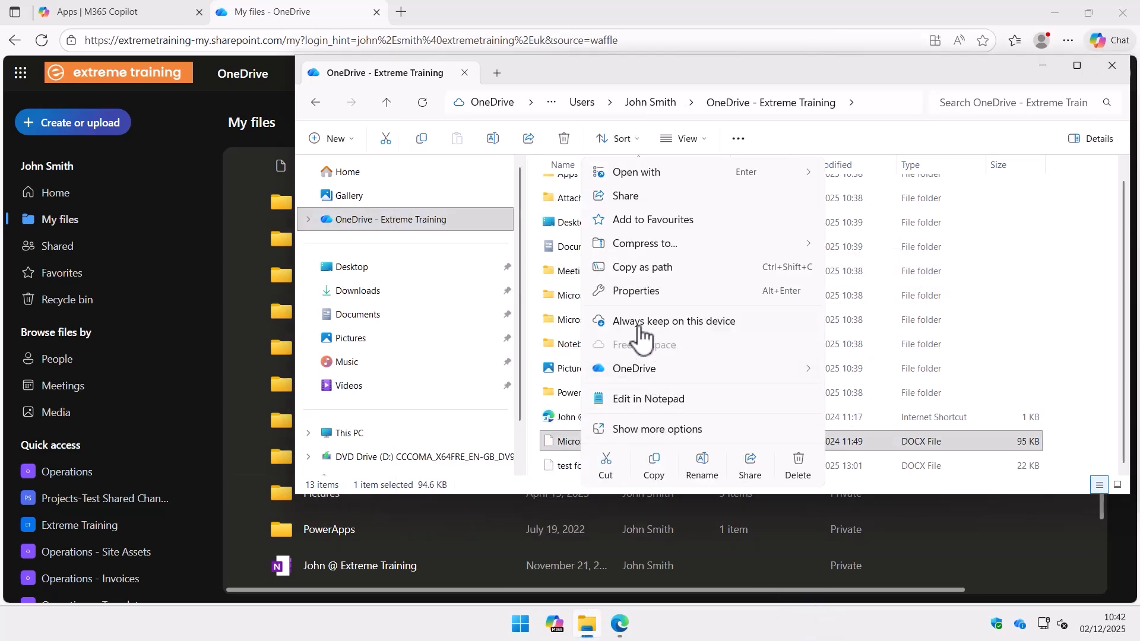
click(685, 323)
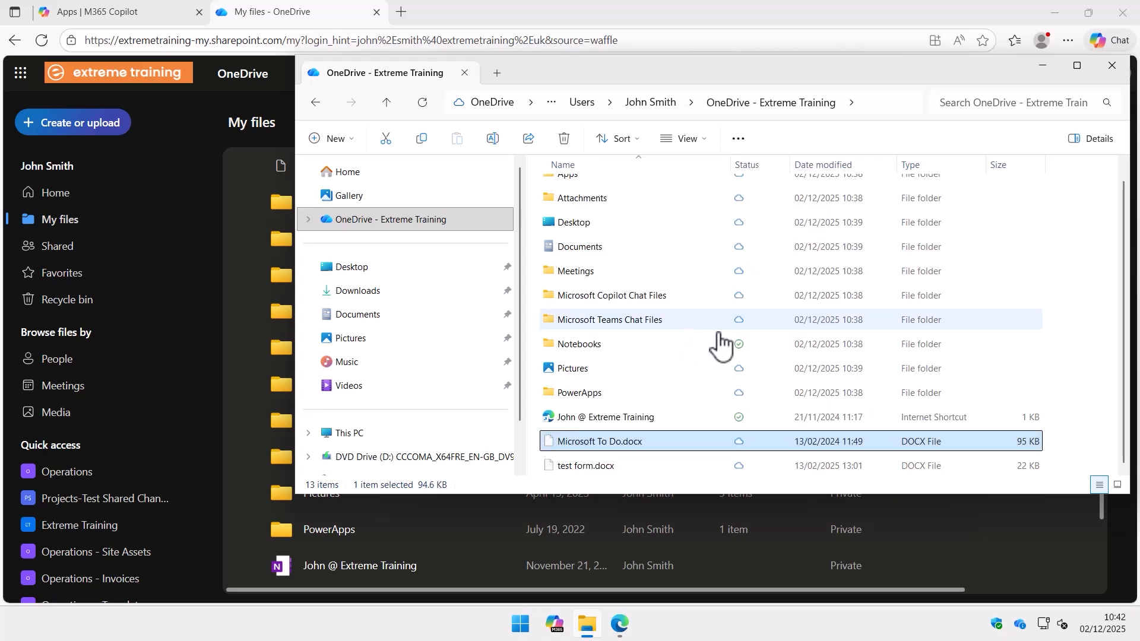
click(762, 444)
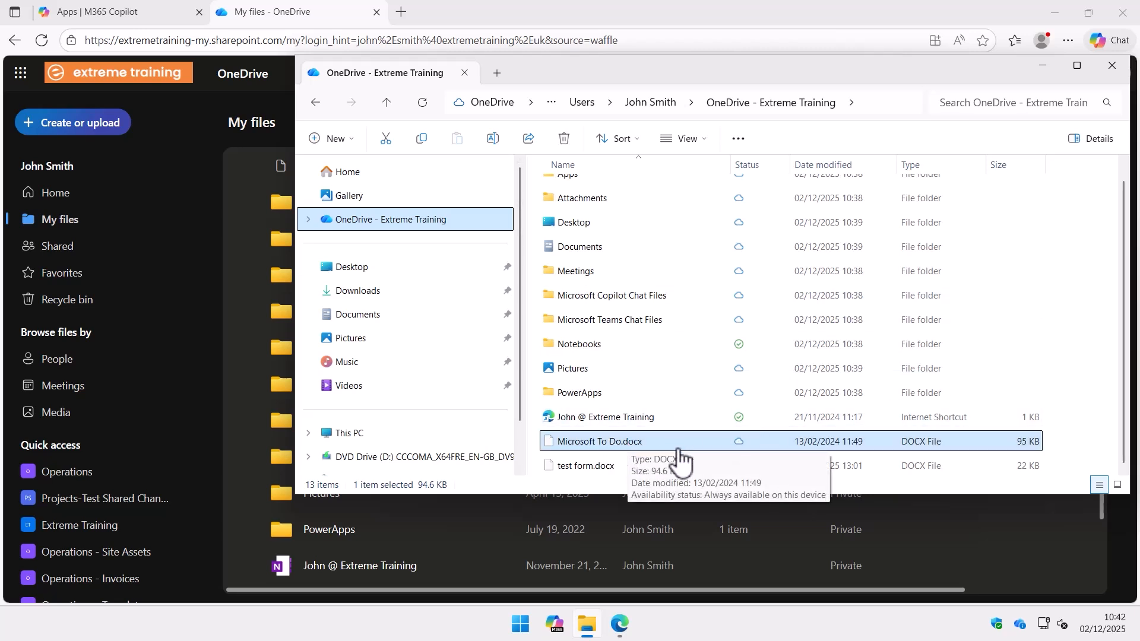
right_click(619, 446)
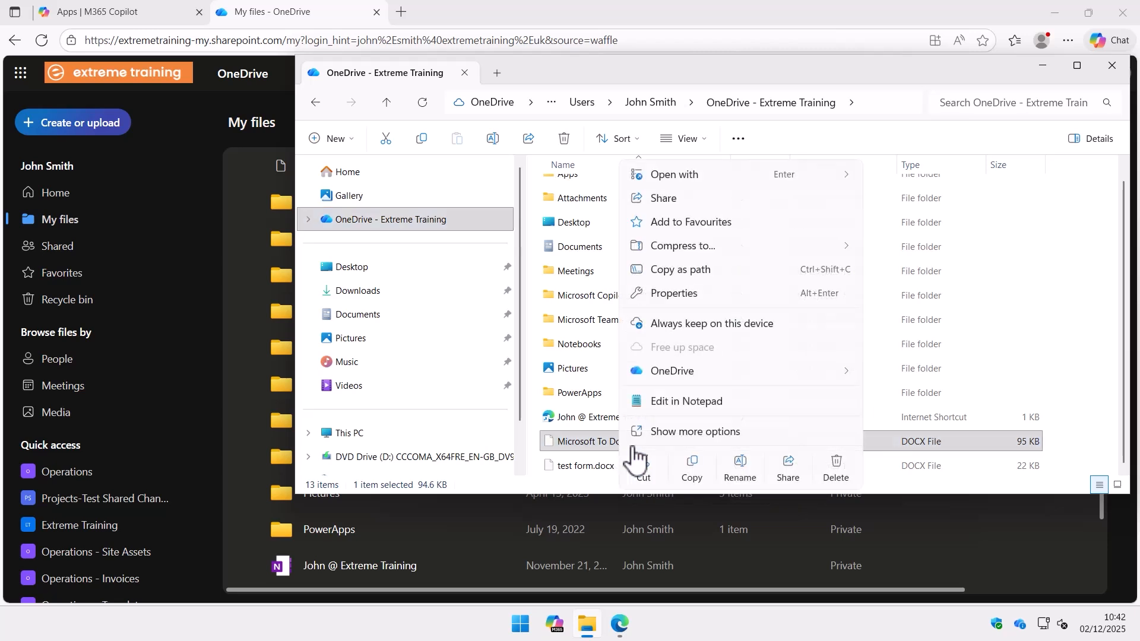
click(700, 327)
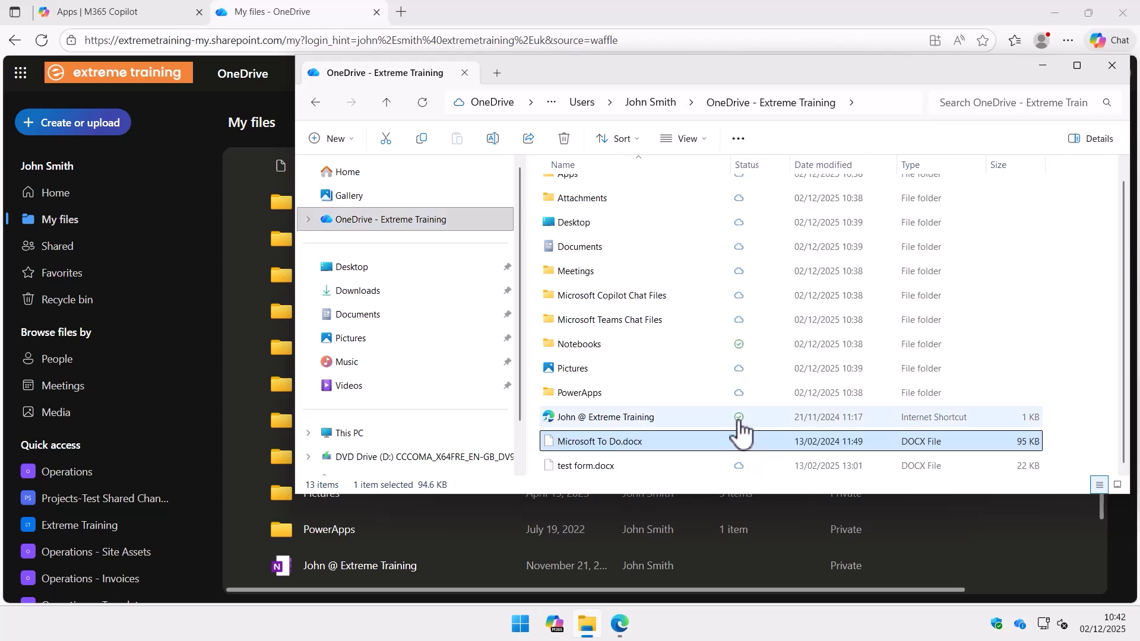
mouse_move(749, 446)
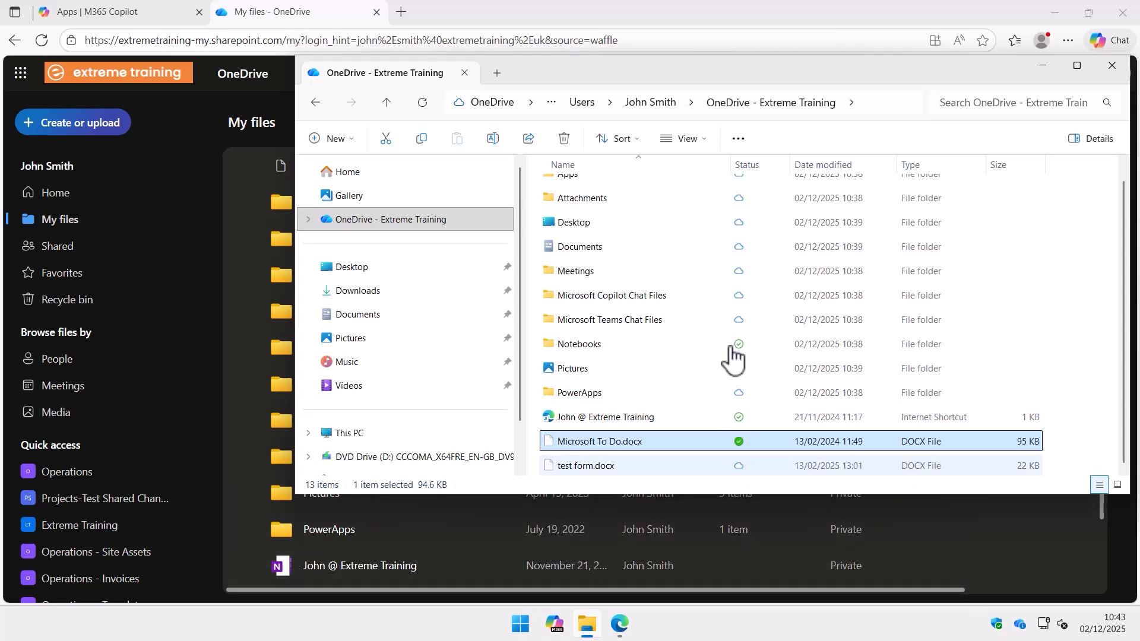
Dismiss the online files tip and open OneDrive Settings on the Sync and backup page
click(1019, 625)
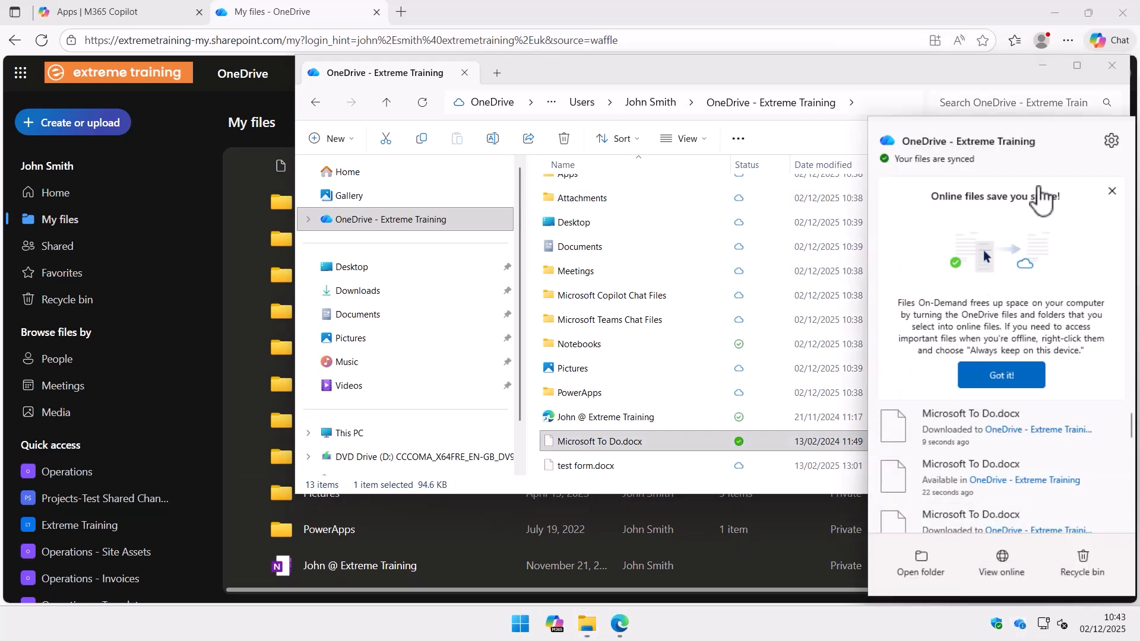
click(1112, 191)
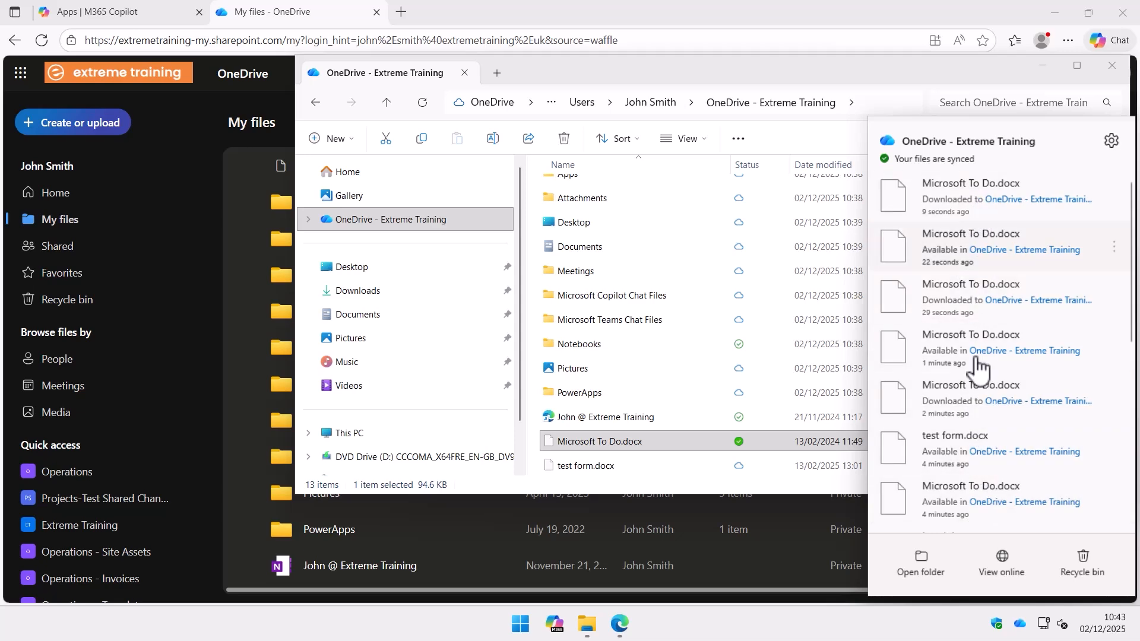
click(1112, 141)
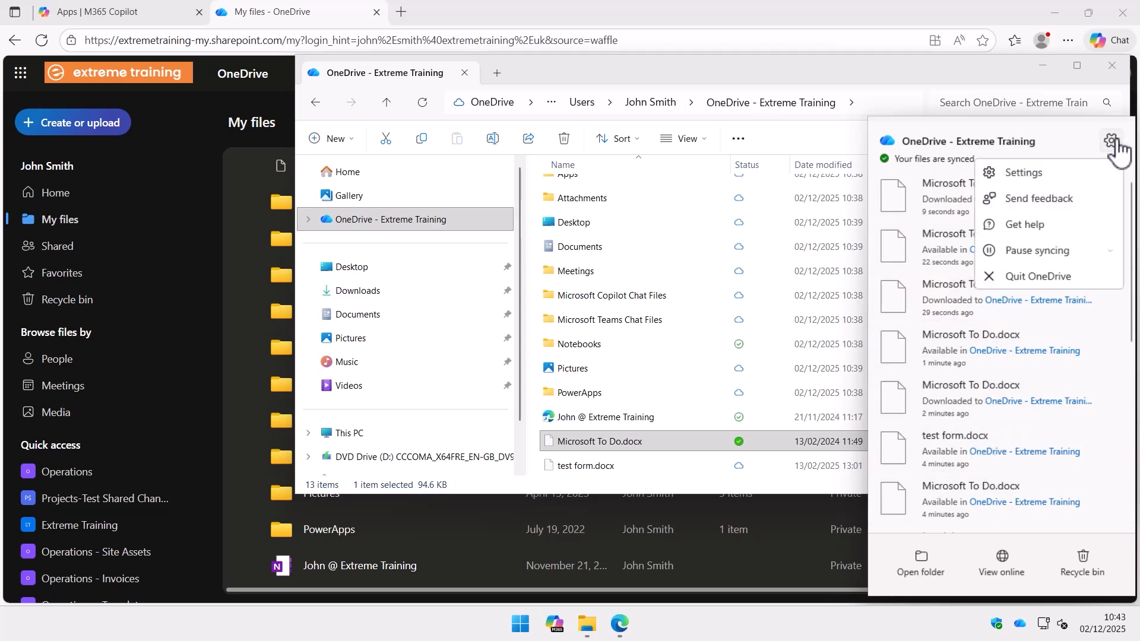
click(1045, 175)
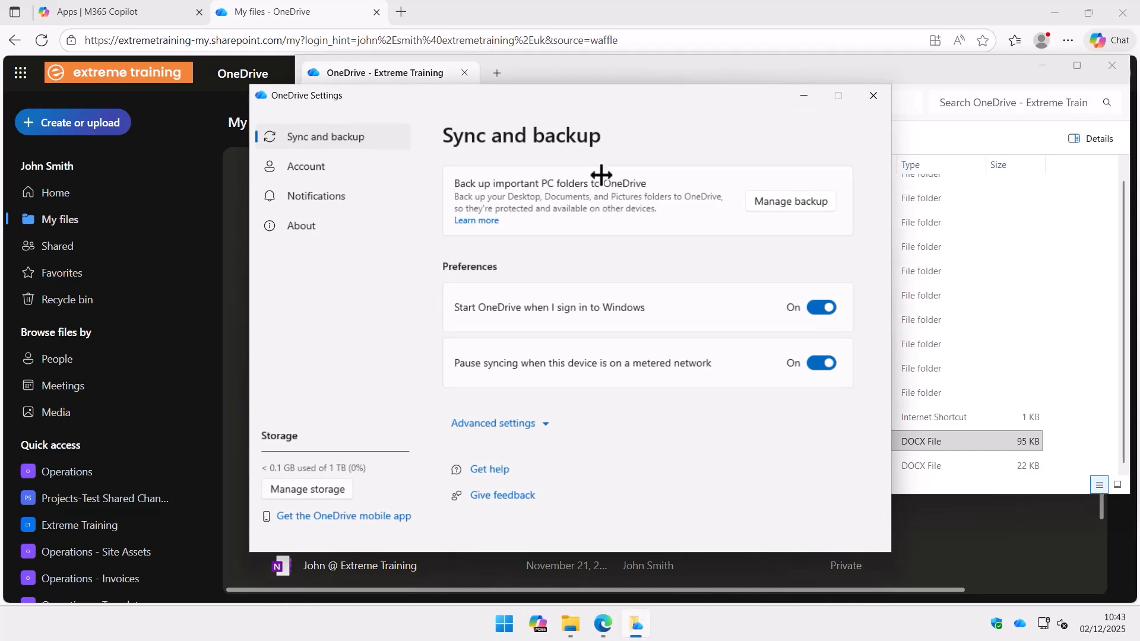
Cancel stopping the Documents backup so all three folders stay backed up, then view Account settings
click(802, 202)
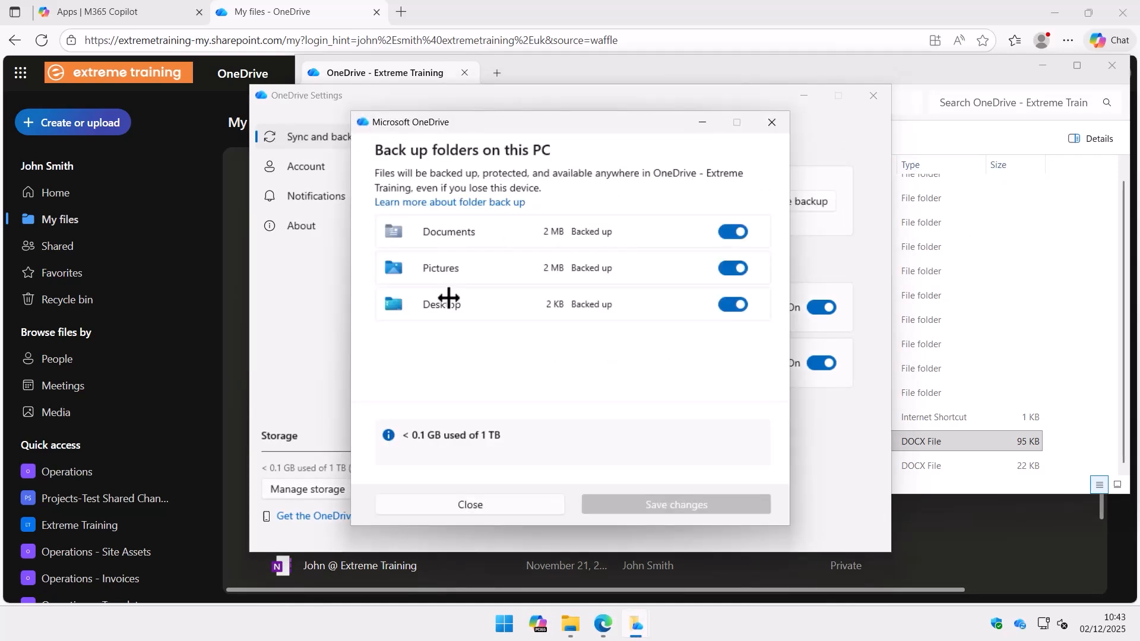
click(736, 232)
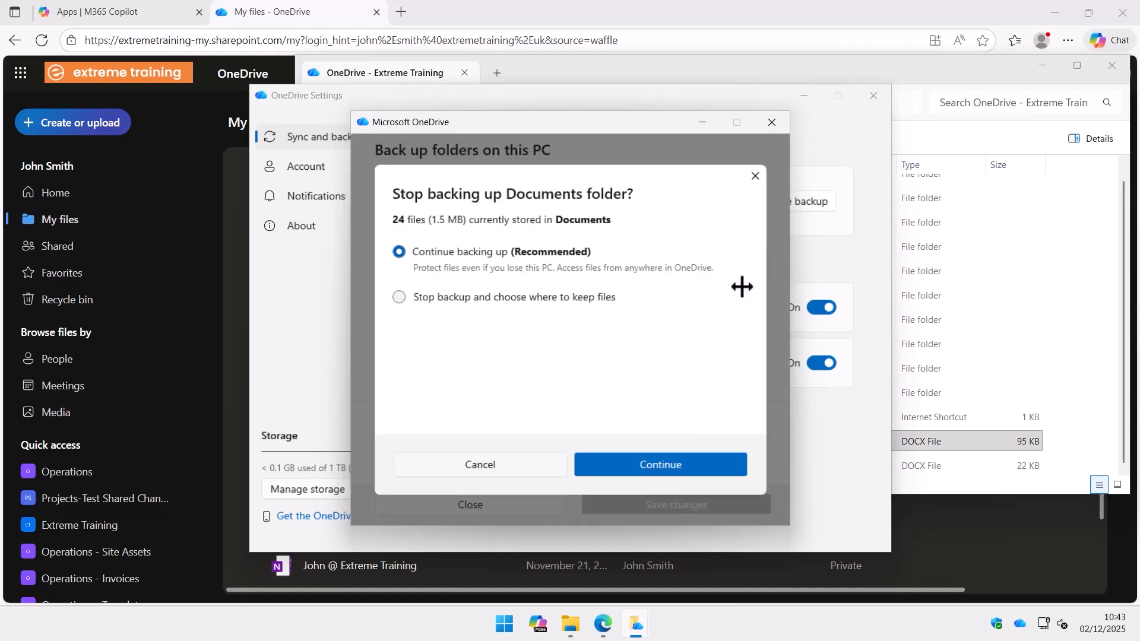
click(522, 464)
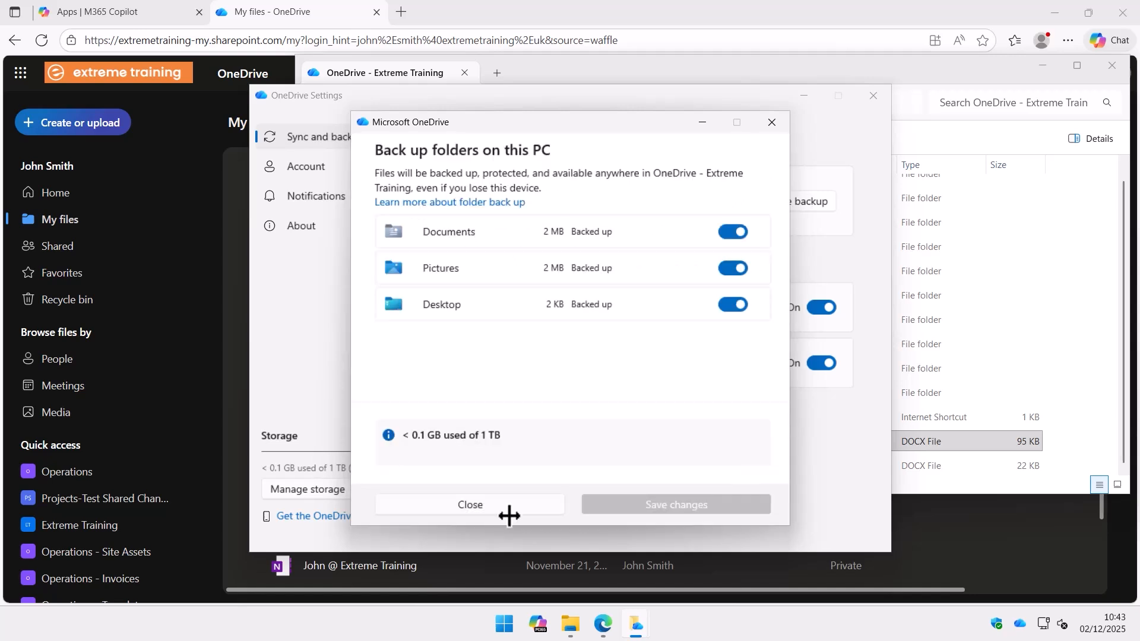
click(505, 504)
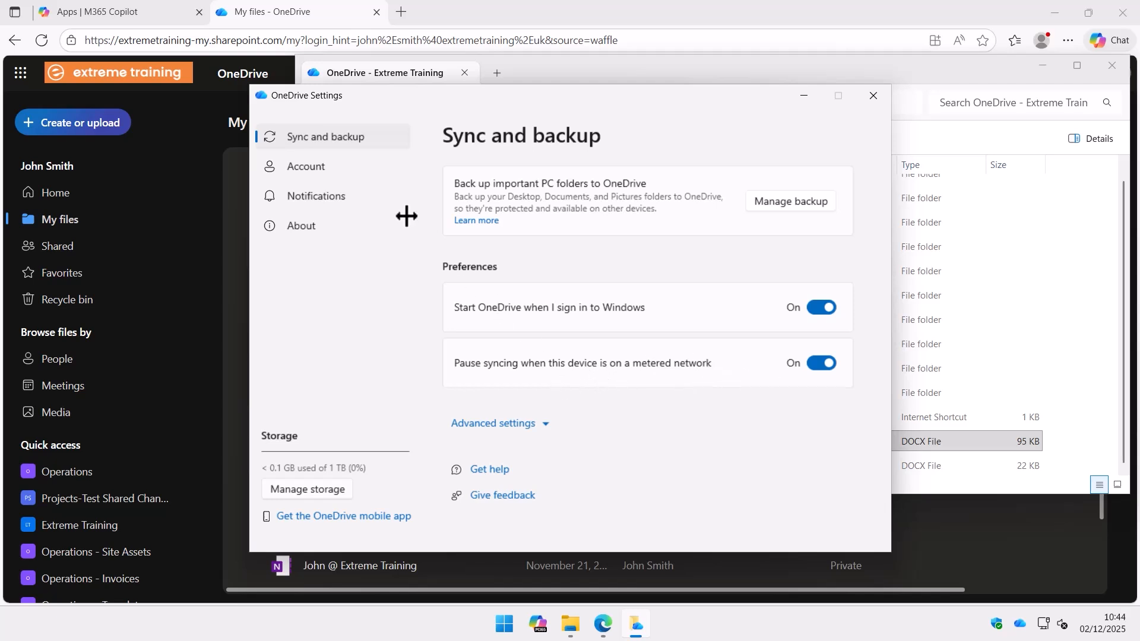
click(317, 164)
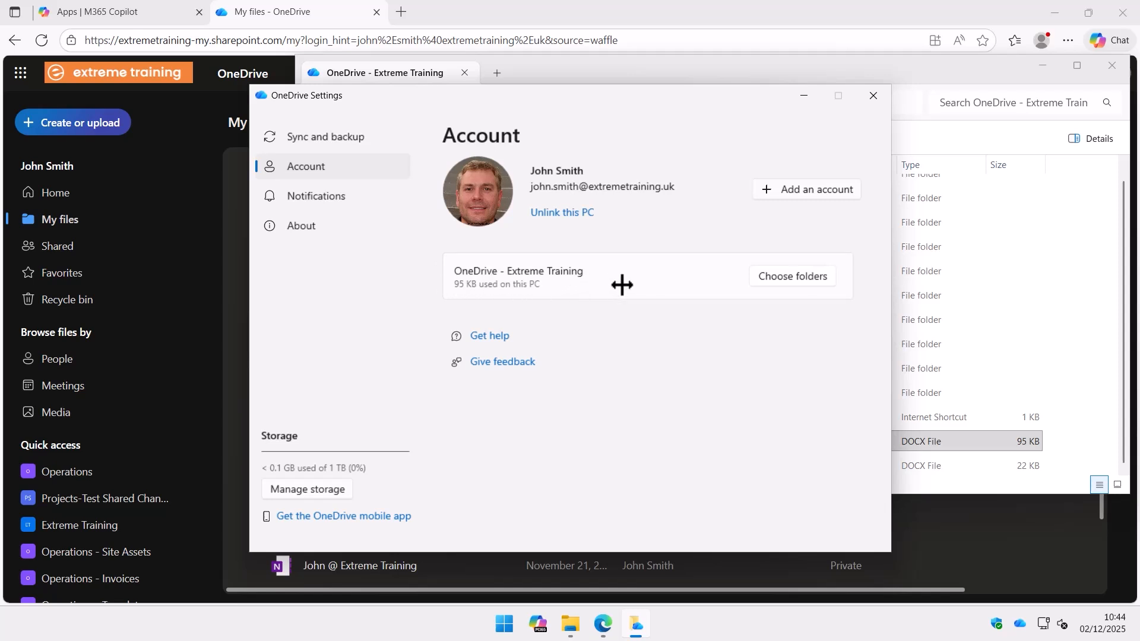
Uncheck Apps and Attachments in Choose folders, confirm, and move the Settings window aside
click(771, 275)
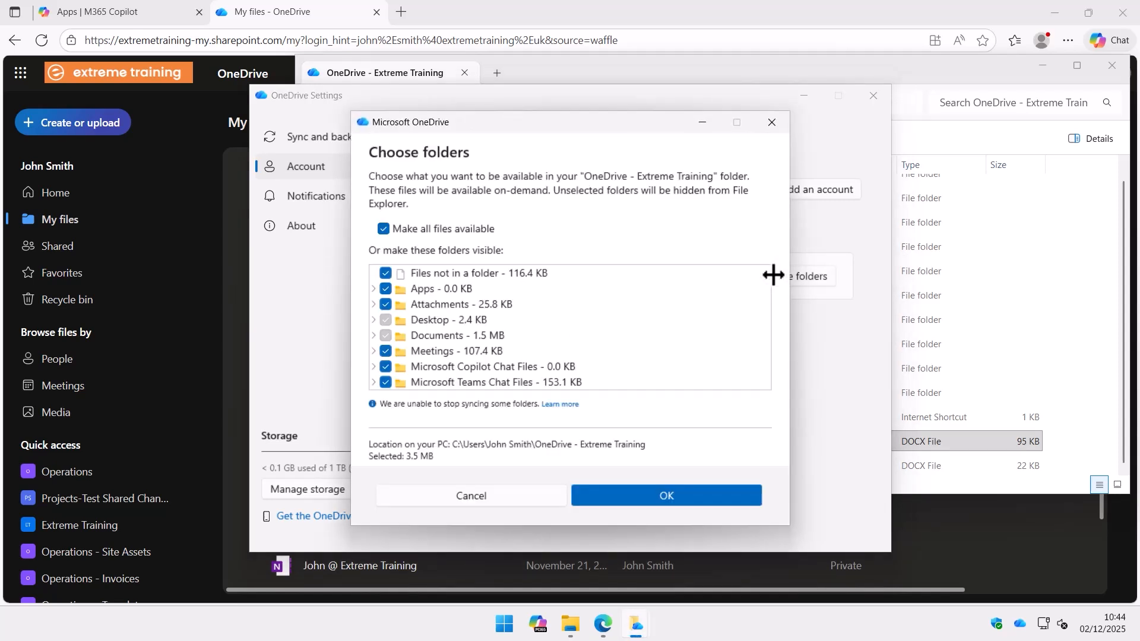
click(385, 288)
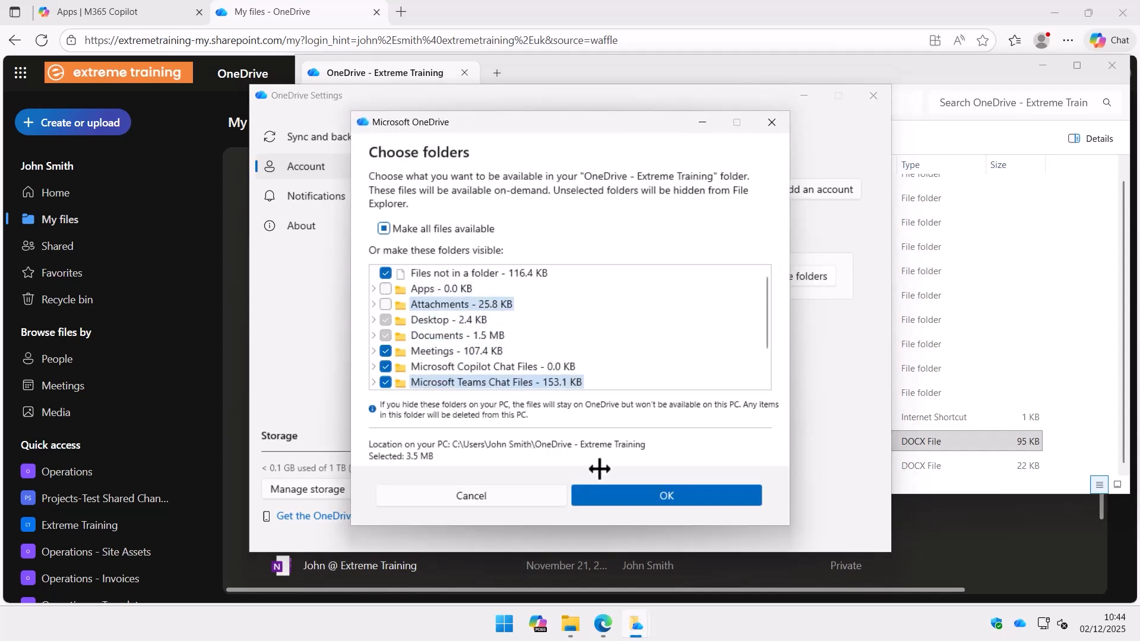
click(626, 492)
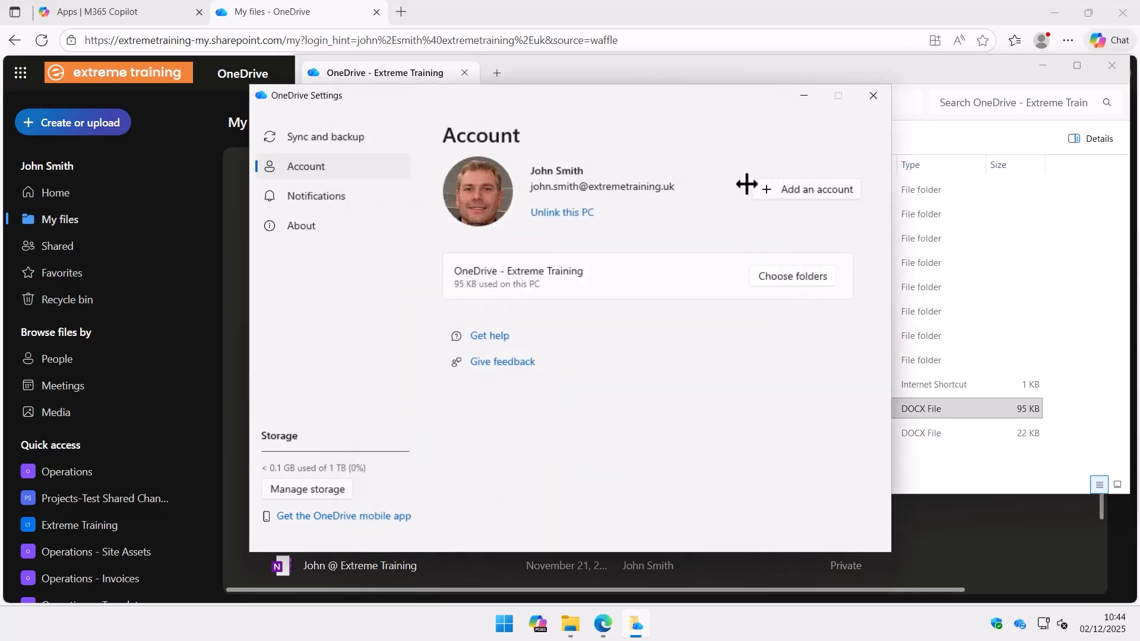
drag(750, 95, 781, 63)
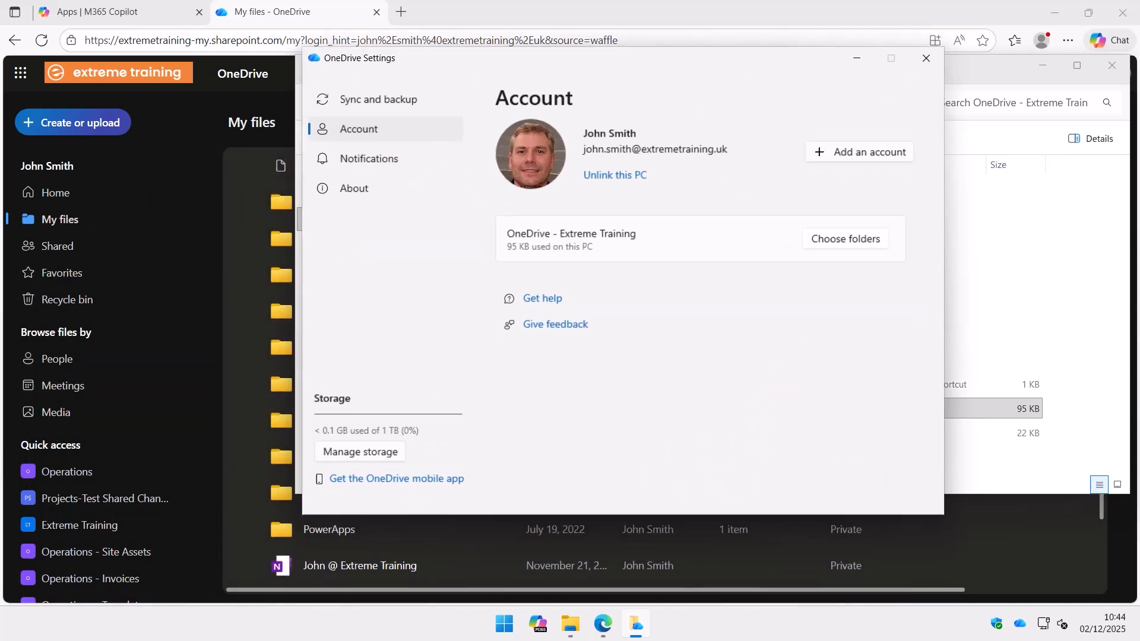
Check the Notifications and About pages (Build 25.209.1026.0002), then show the OneDrive sync status panel
click(369, 158)
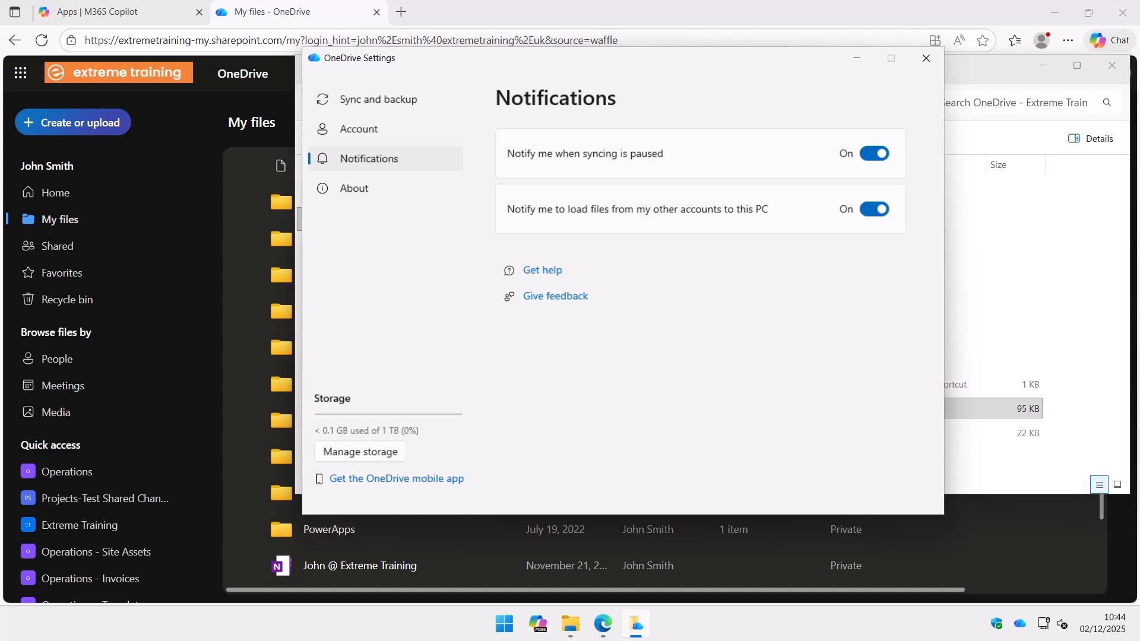
click(354, 188)
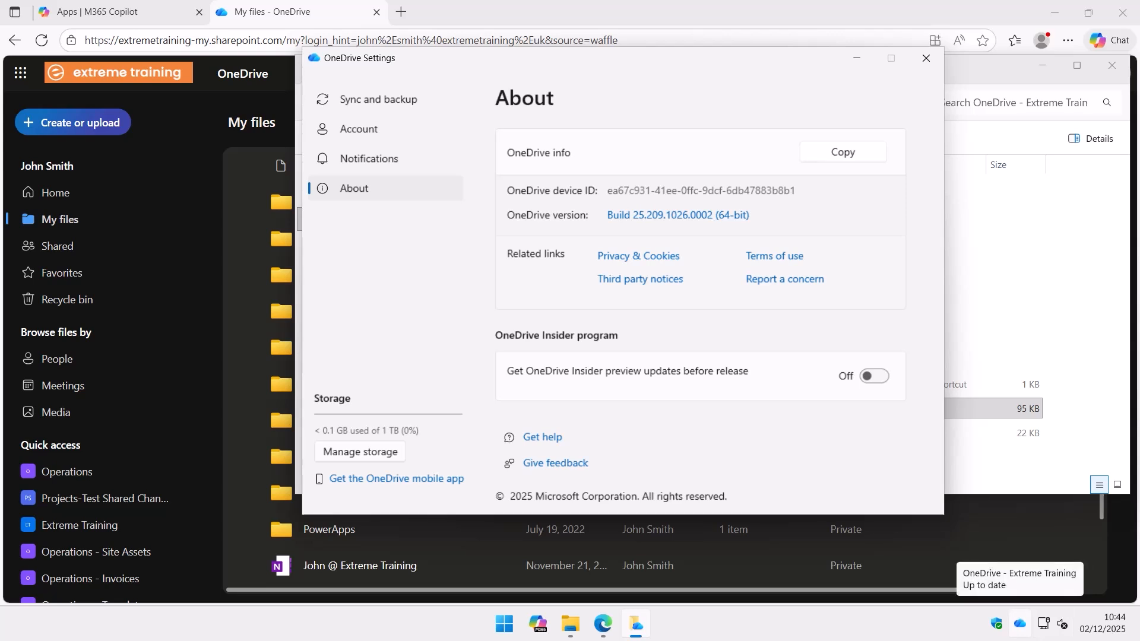
click(1019, 623)
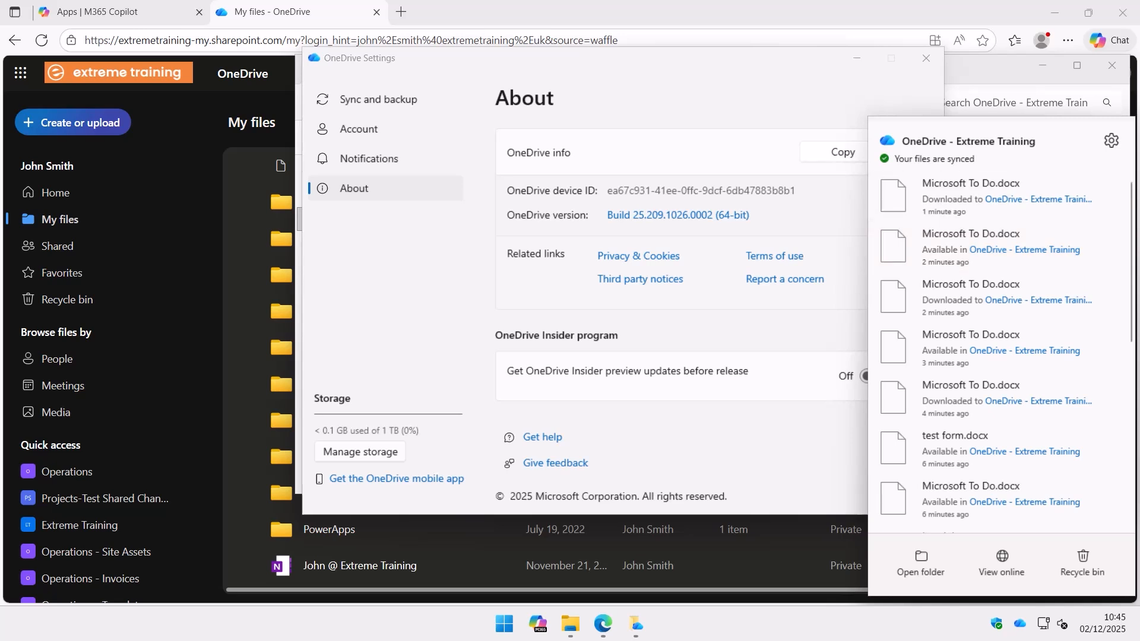
Reopen OneDrive Settings to the Account page, then close the Settings window
click(1110, 141)
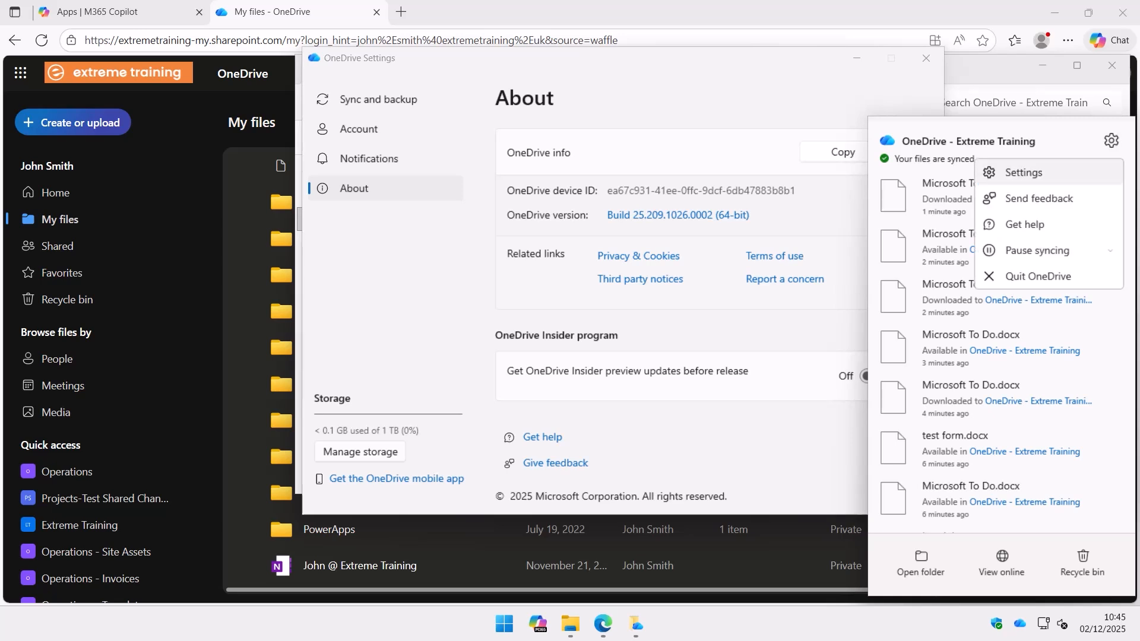
click(1023, 172)
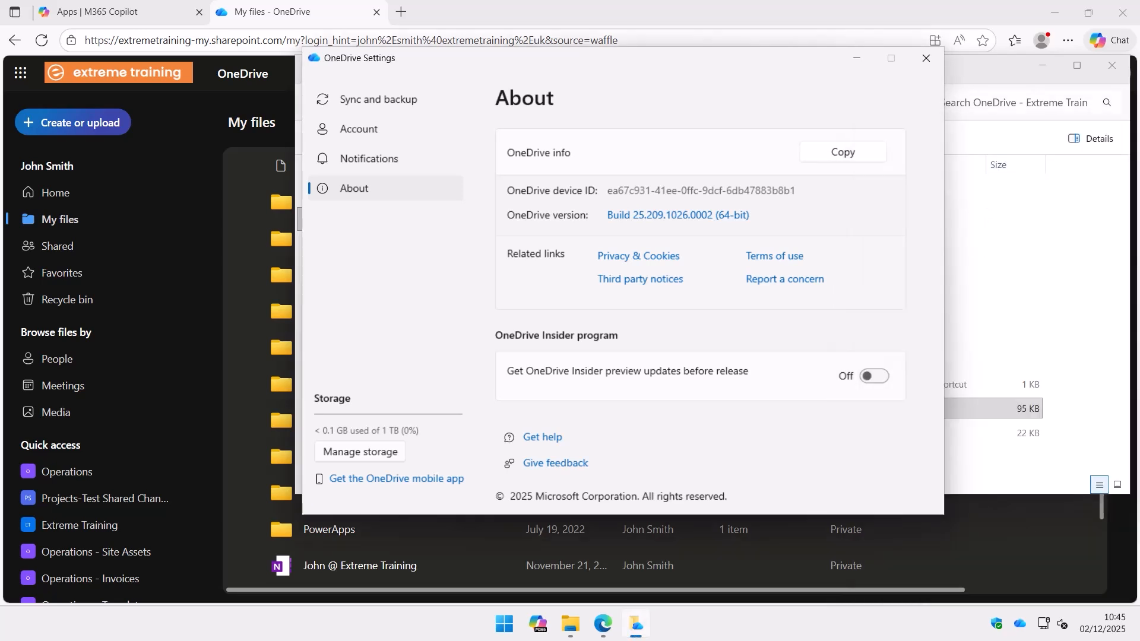
click(358, 129)
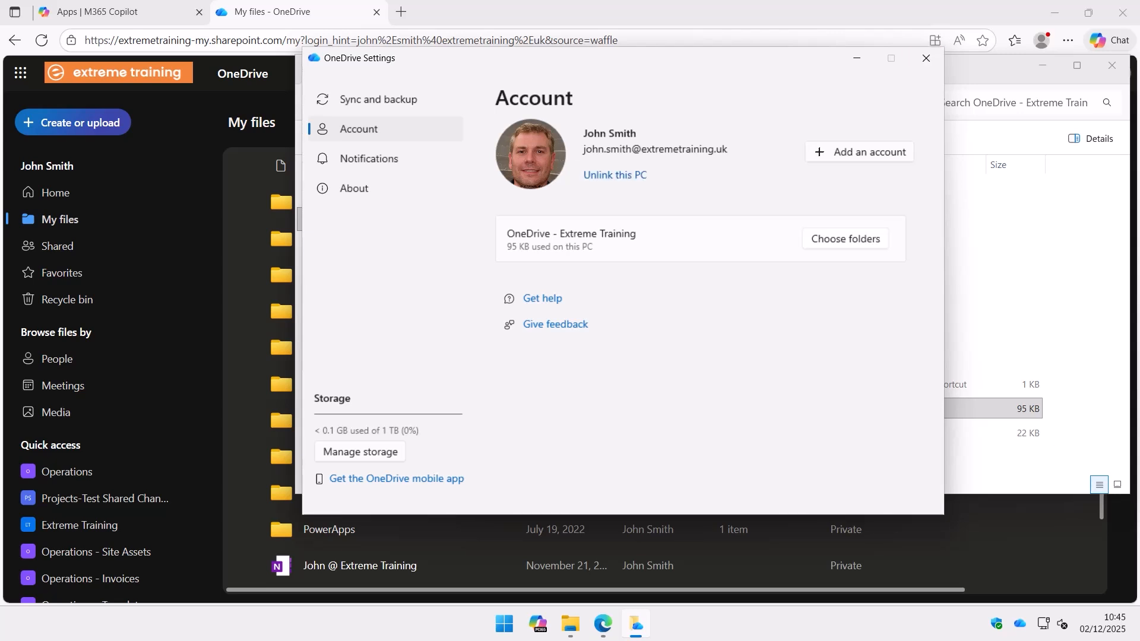
click(925, 58)
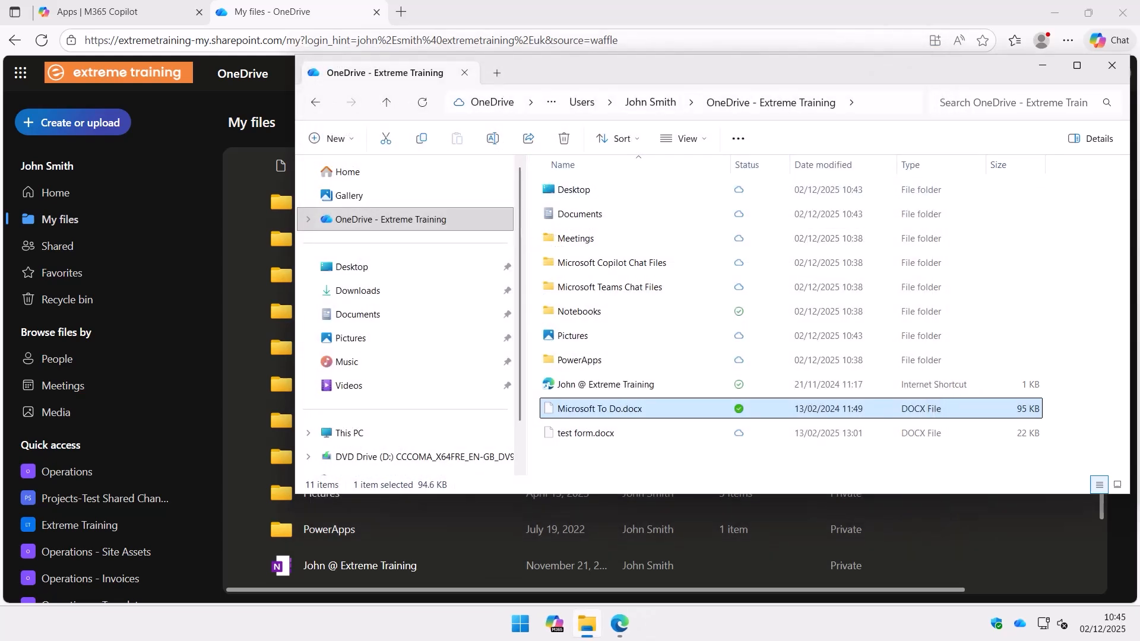